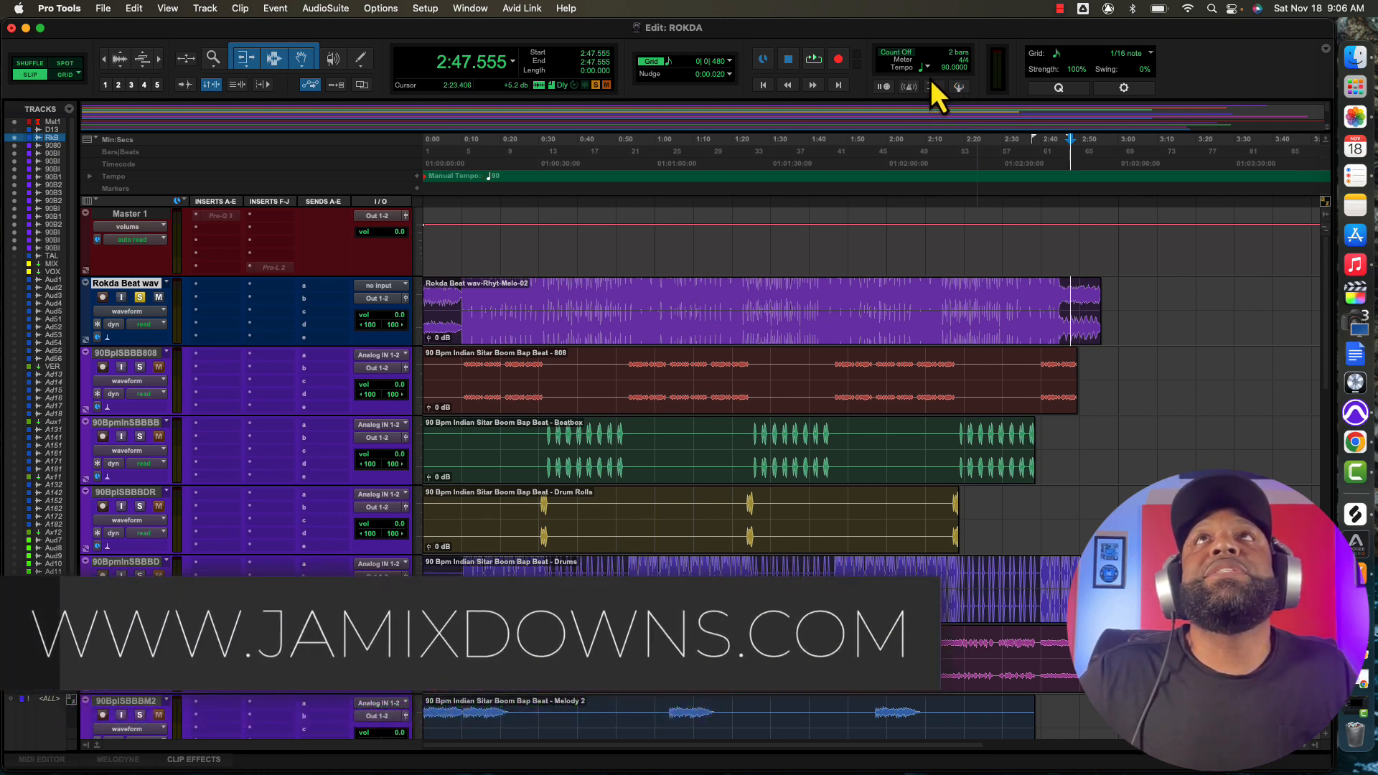
Hide the MIDI Controls in the Edit window and show them again.
click(1325, 51)
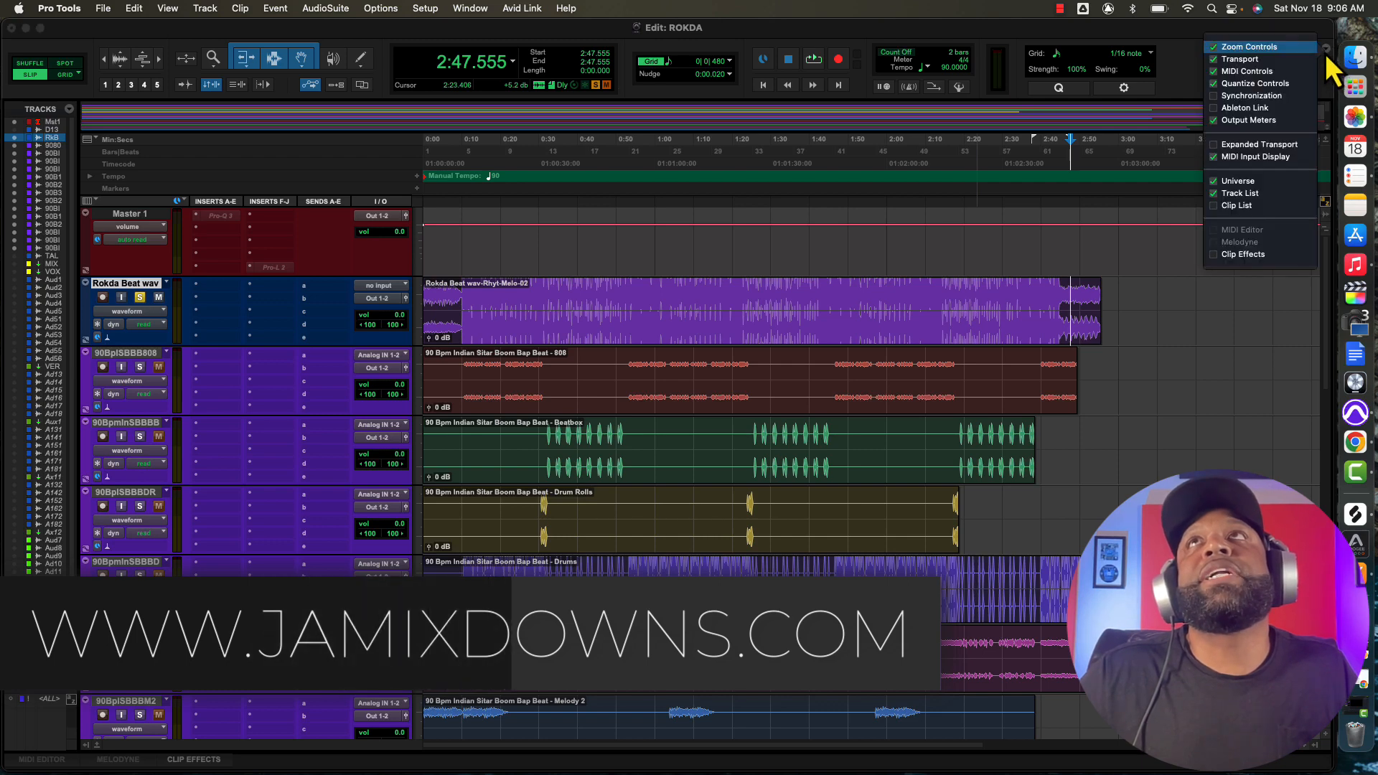
click(1219, 72)
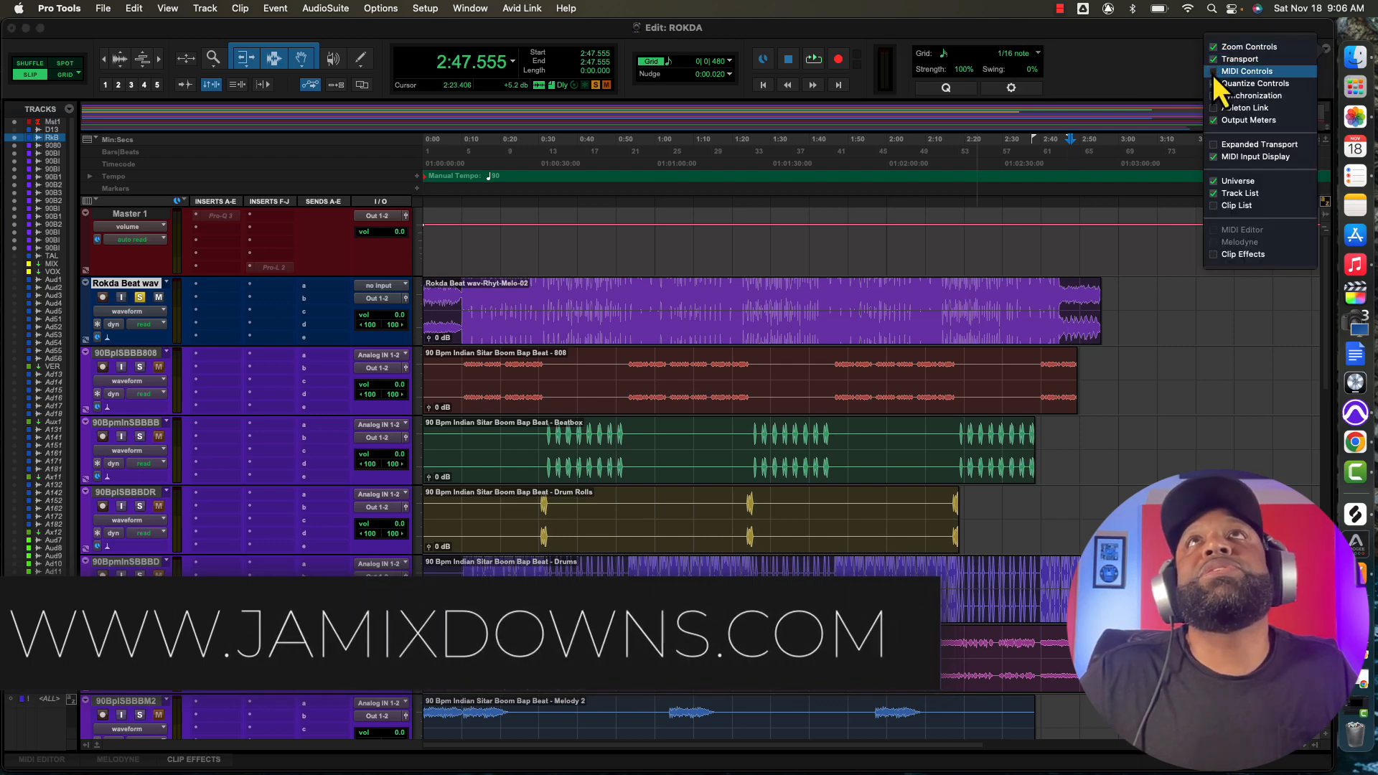
click(1213, 72)
click(1179, 76)
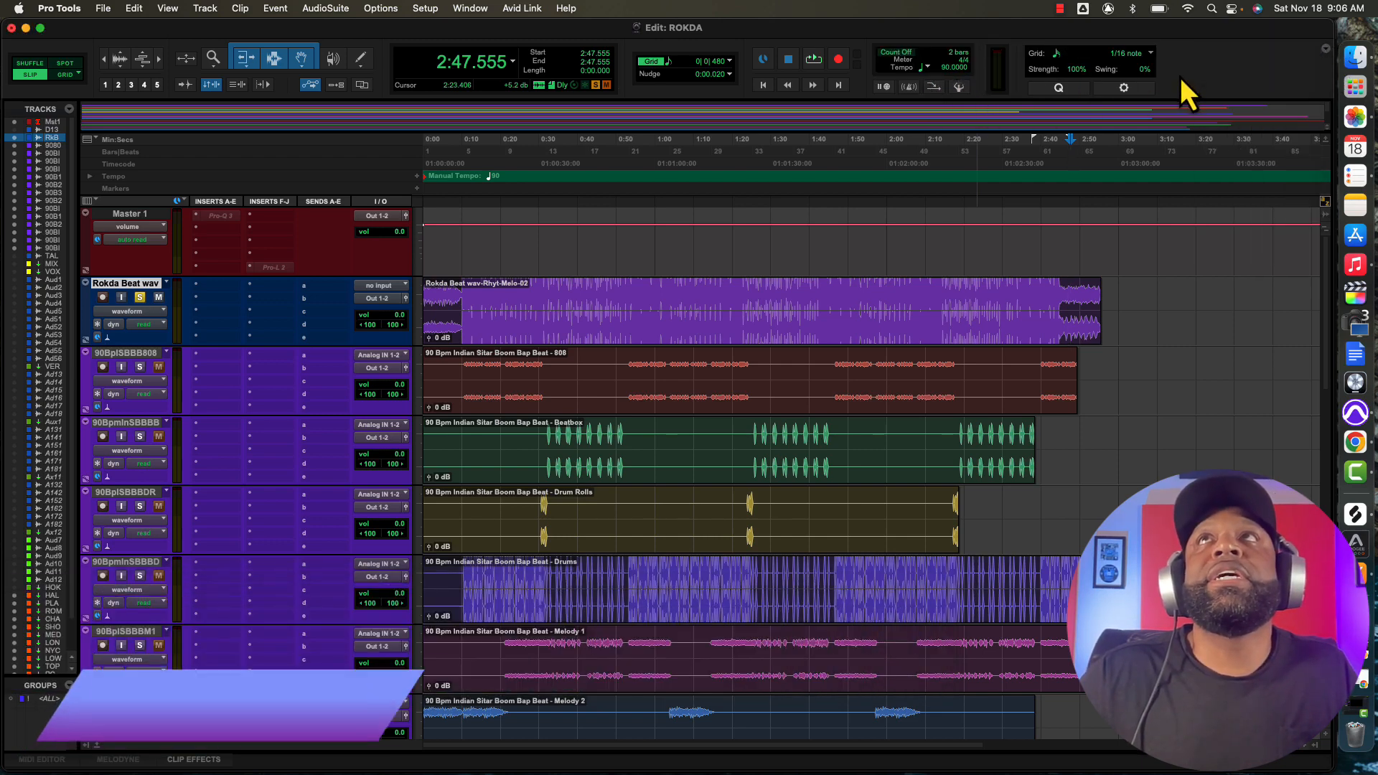
Enable the Conductor Track so the session follows the tempo map instead of the manual tempo.
click(959, 87)
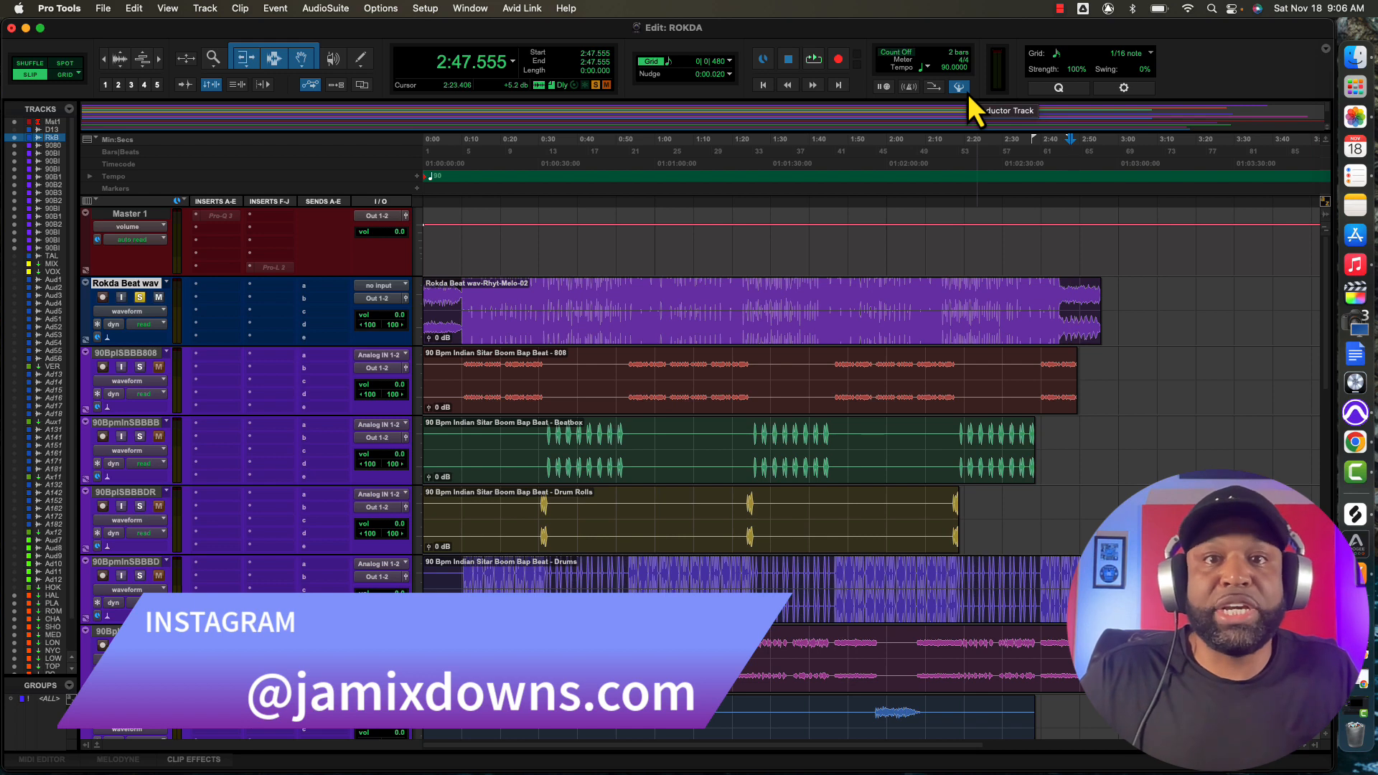
click(962, 93)
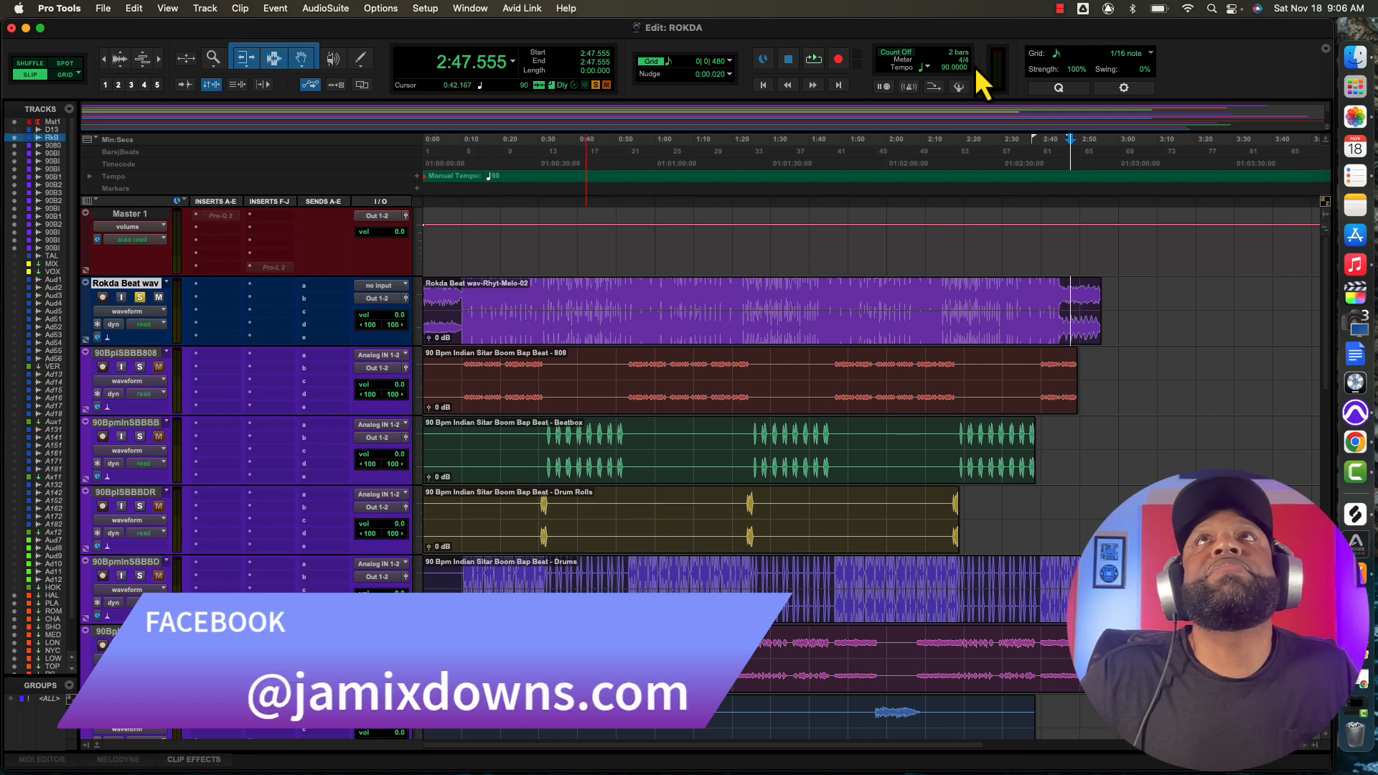
click(959, 87)
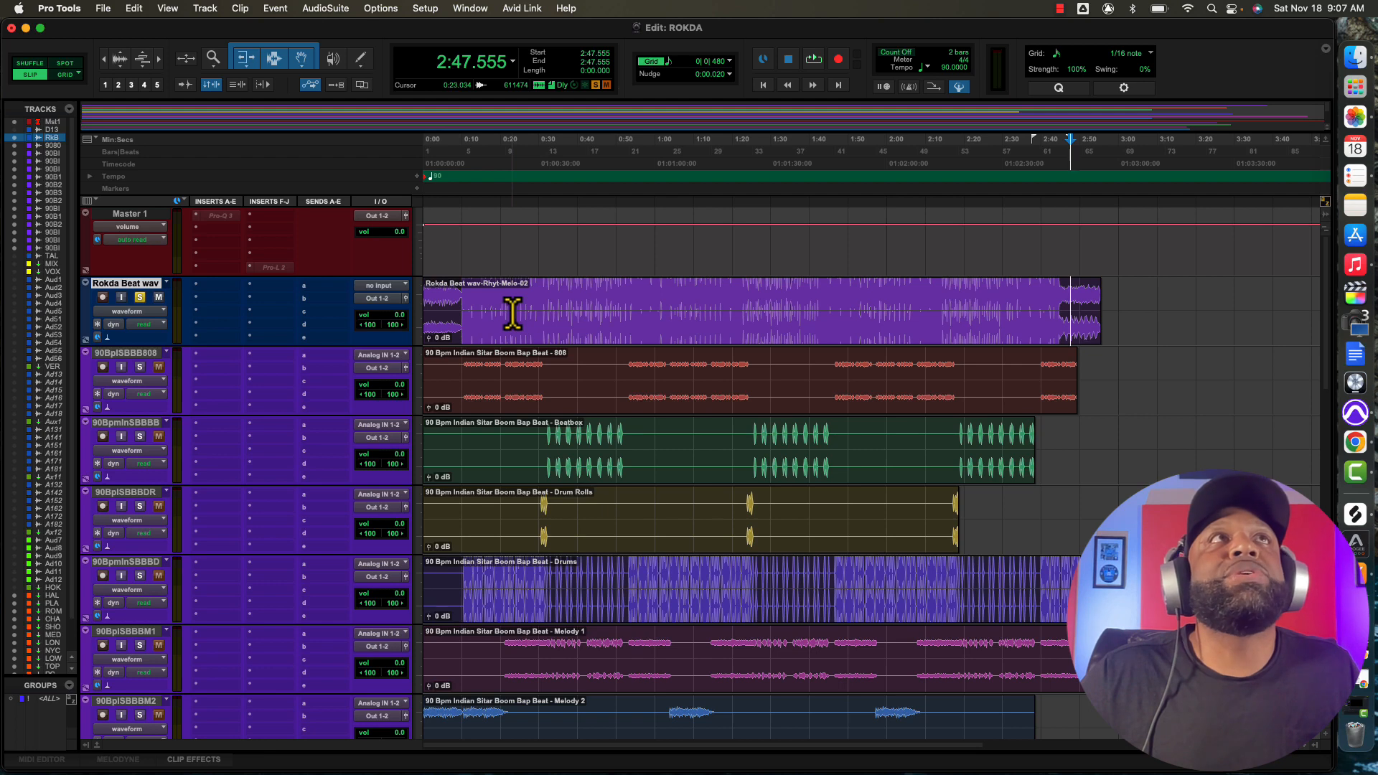
Set the Rokda Beat wav track's timebase to Ticks and its Elastic Audio algorithm to Polyphonic.
click(98, 338)
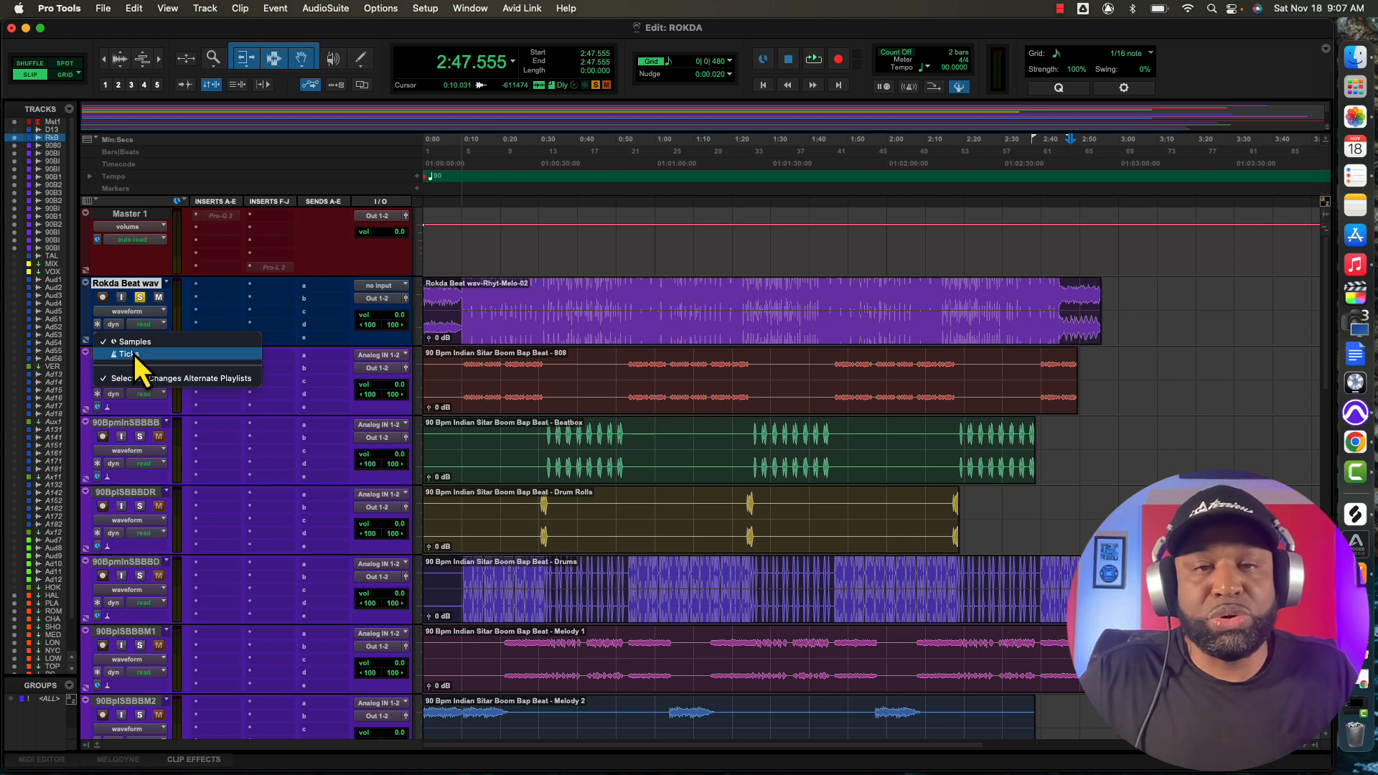
click(132, 354)
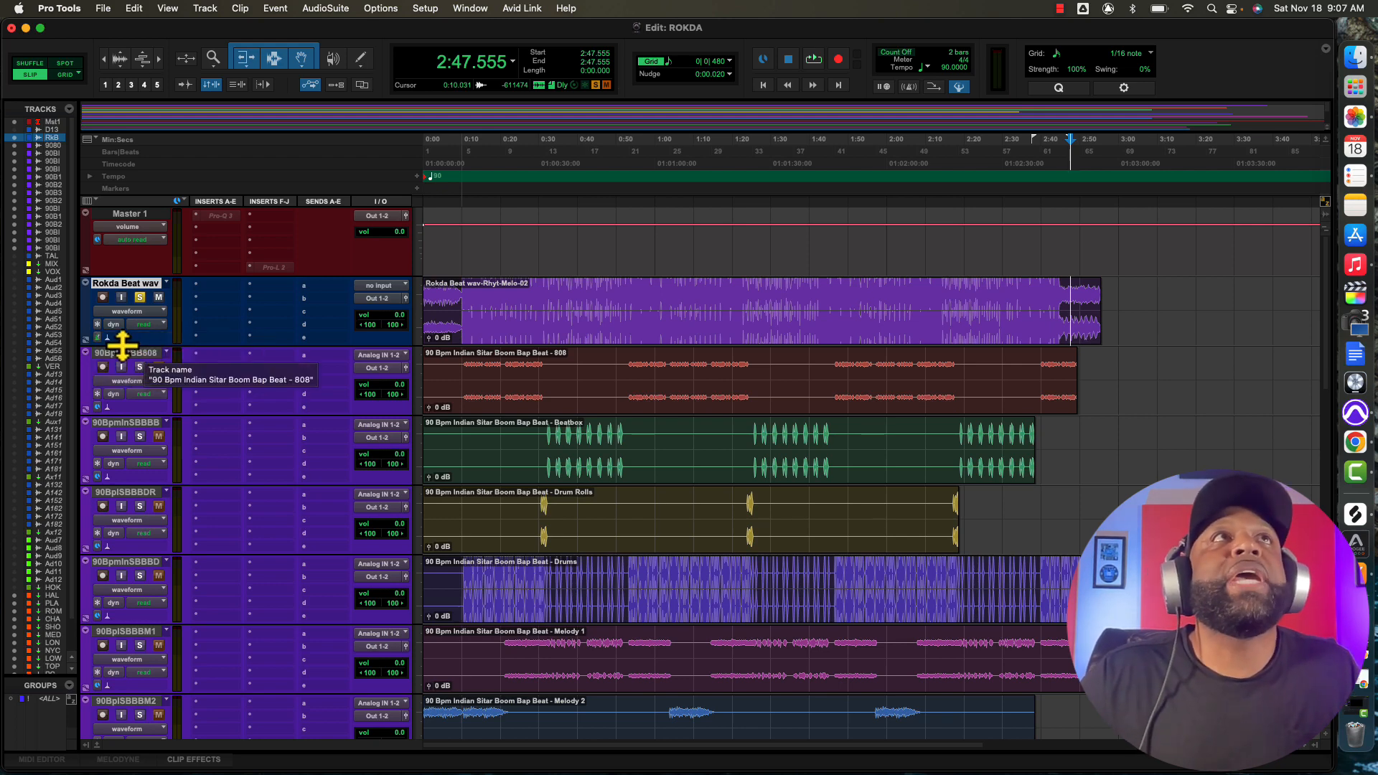
click(109, 342)
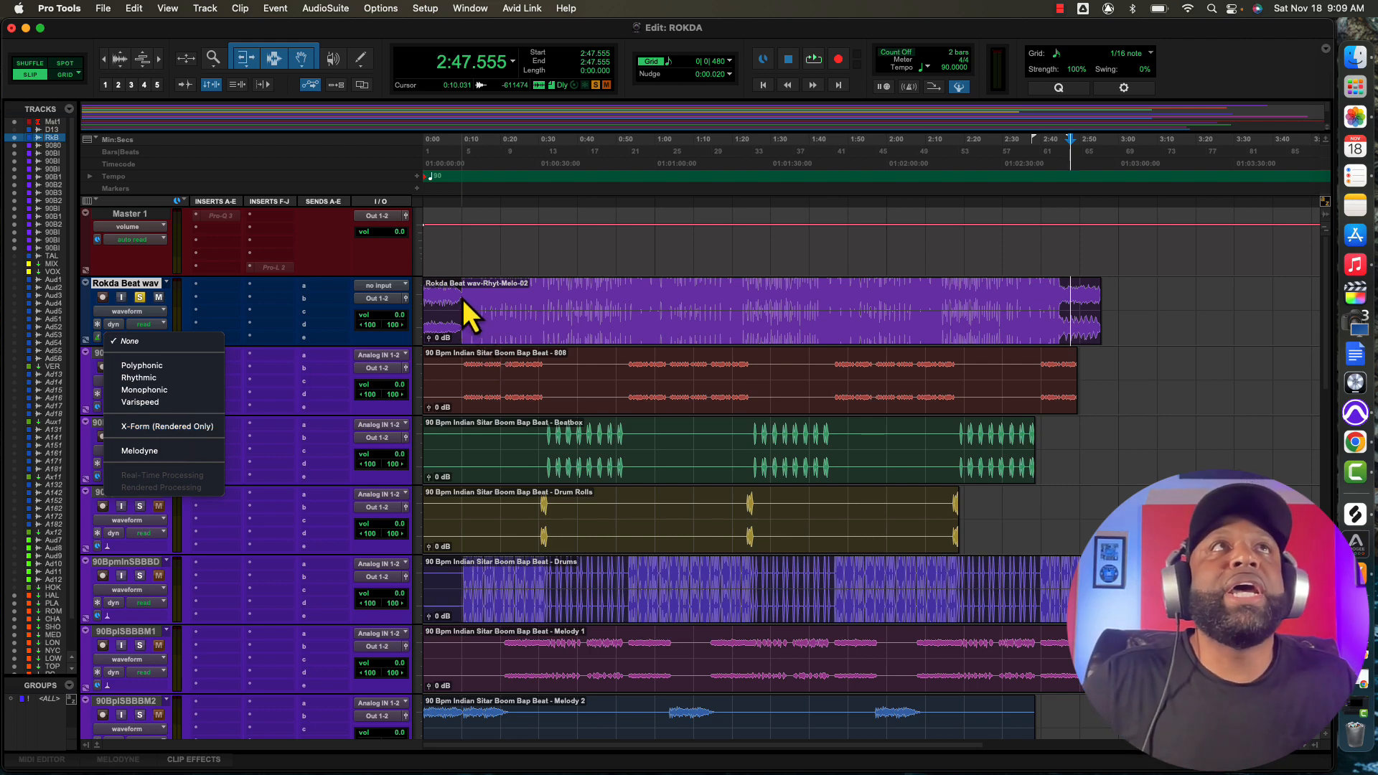
click(162, 366)
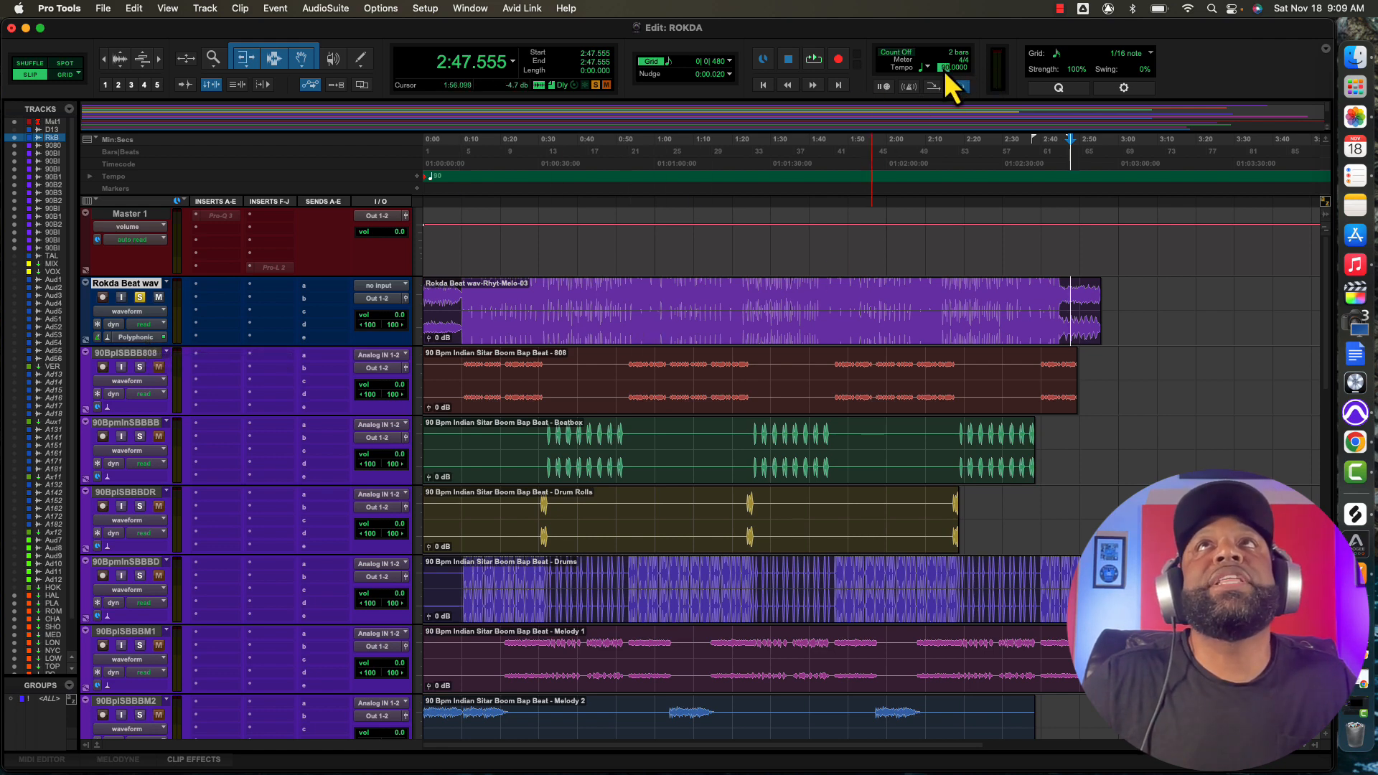
Raise the session tempo to 93 BPM.
drag(944, 66, 944, 64)
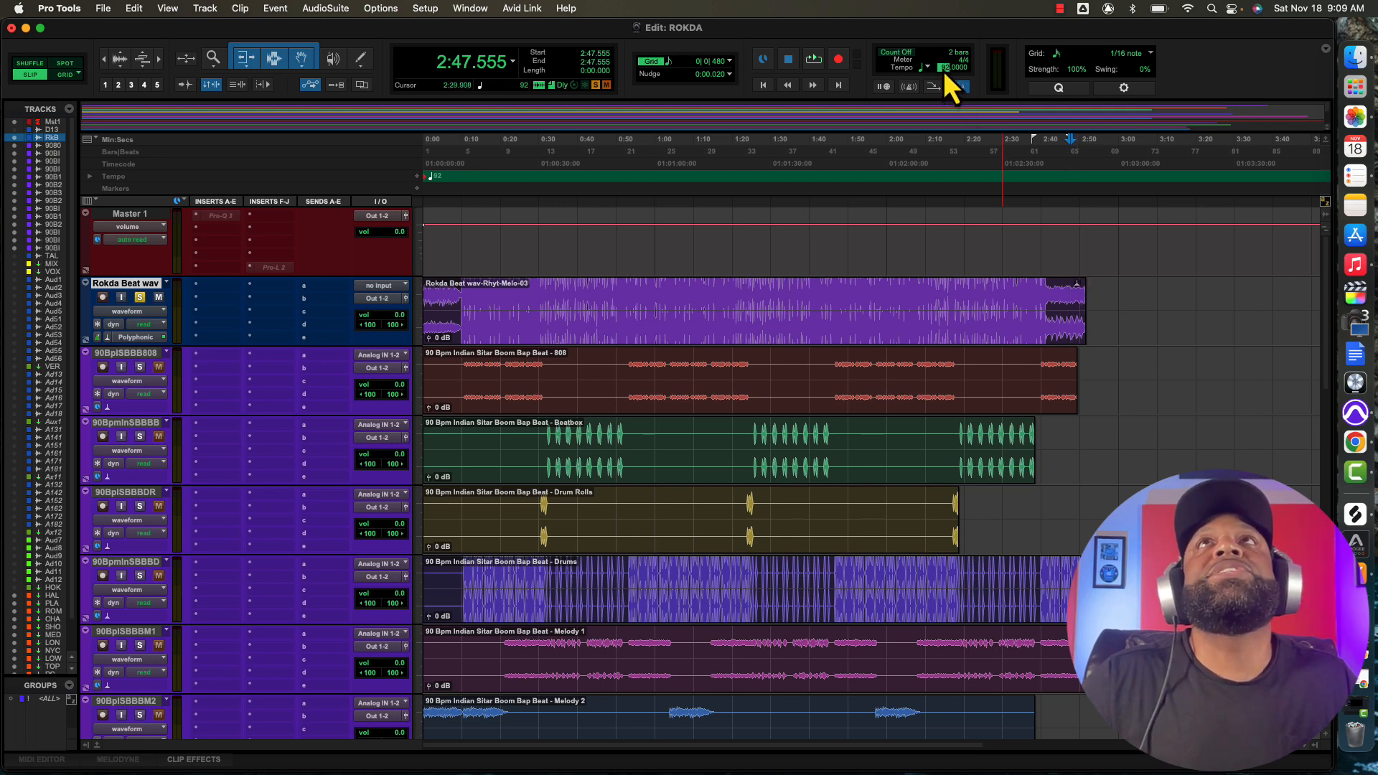
drag(943, 70, 939, 67)
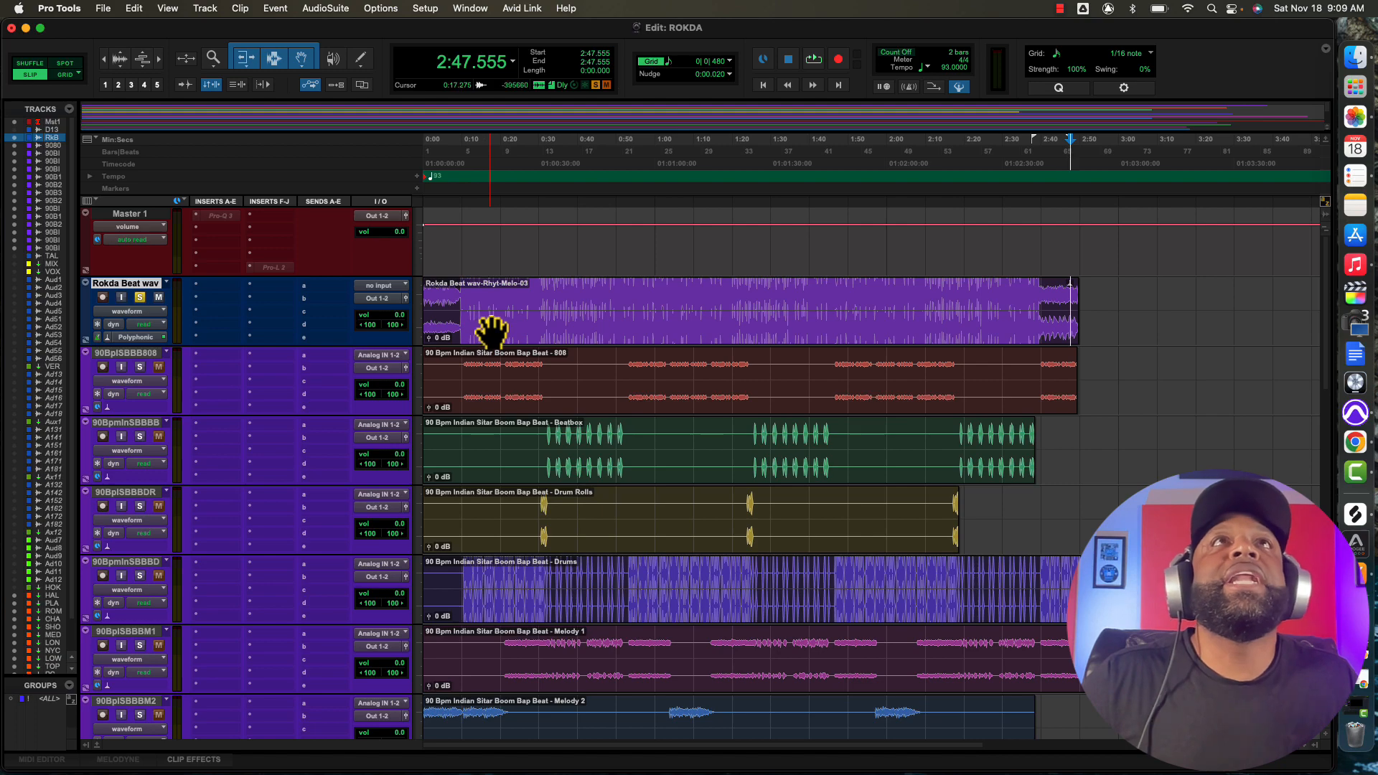
Select all the stem tracks from 808 through Vox Perc and set their timebase to Ticks.
click(131, 358)
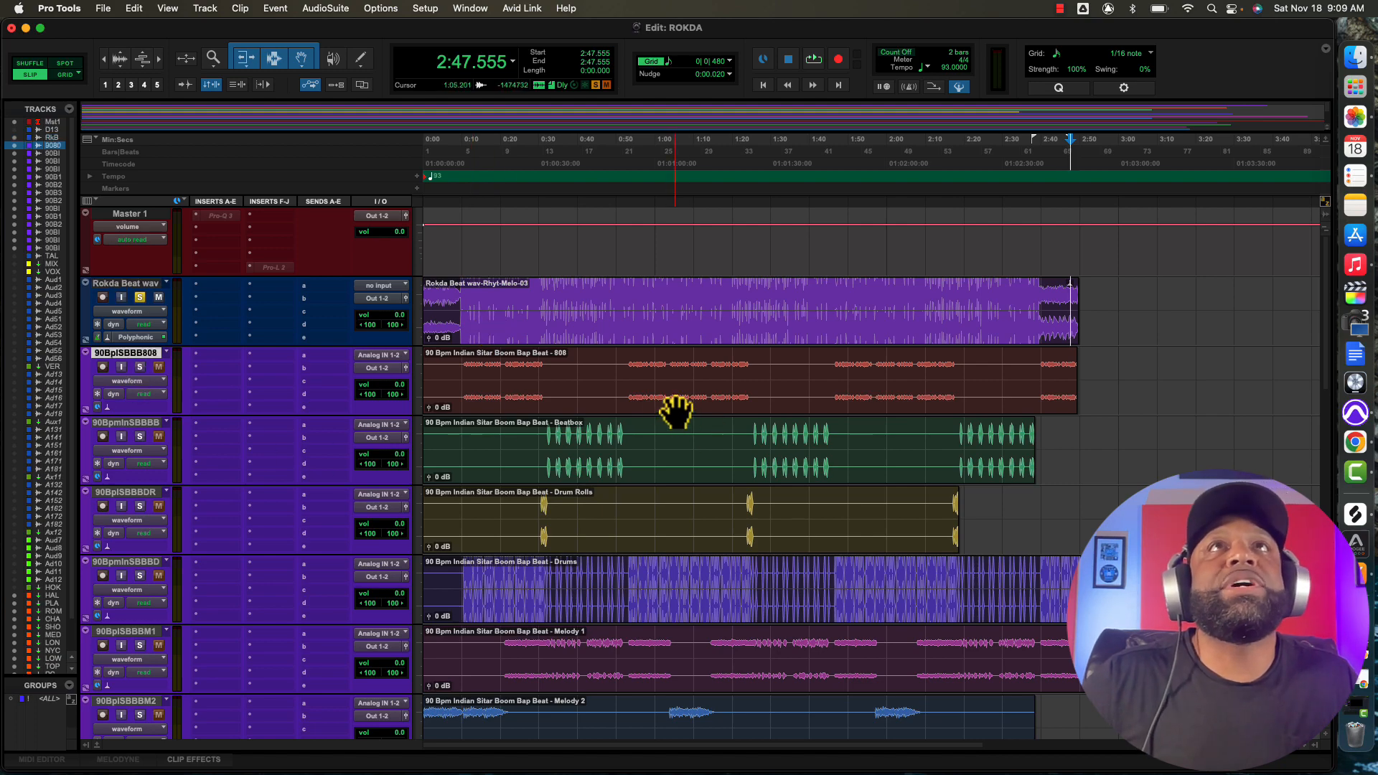
scroll(613, 422, down, 10)
scroll(612, 422, up, 12)
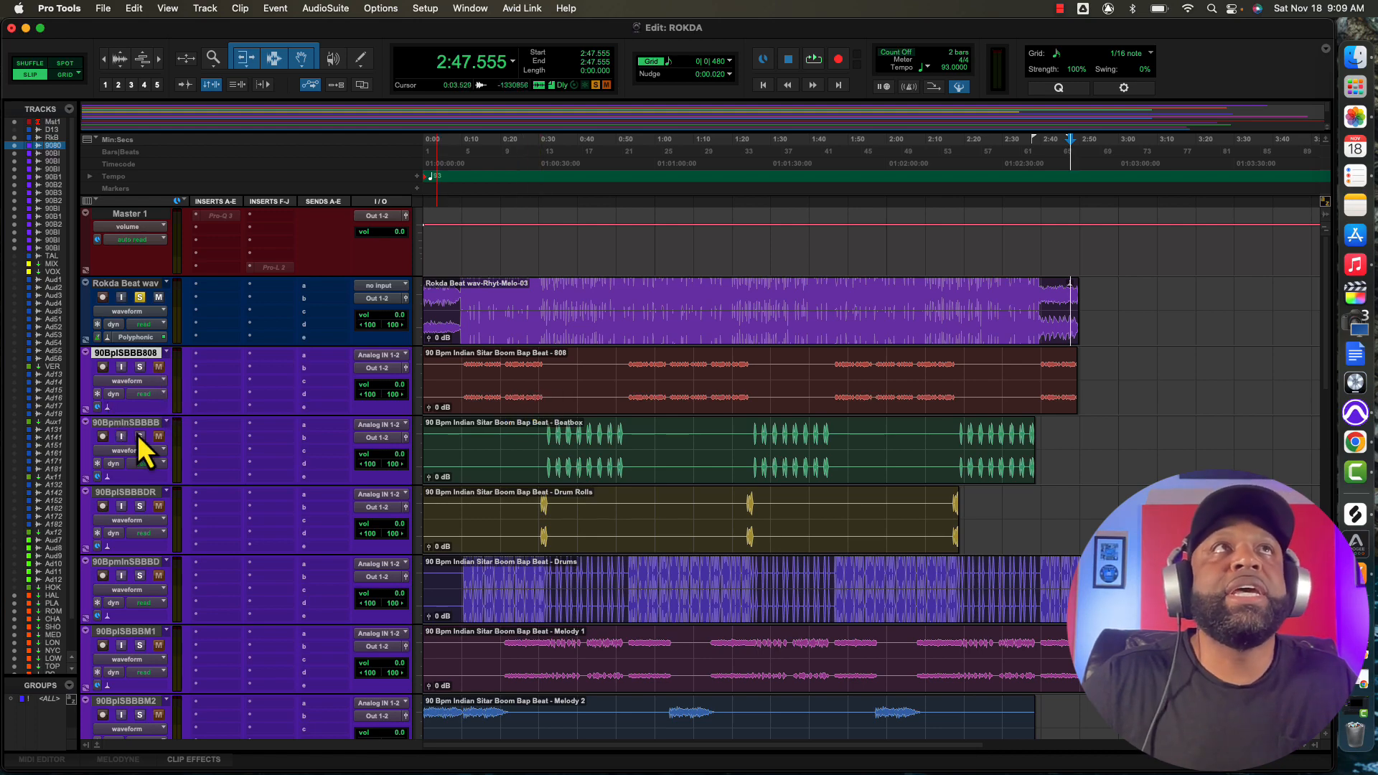
scroll(137, 430, down, 10)
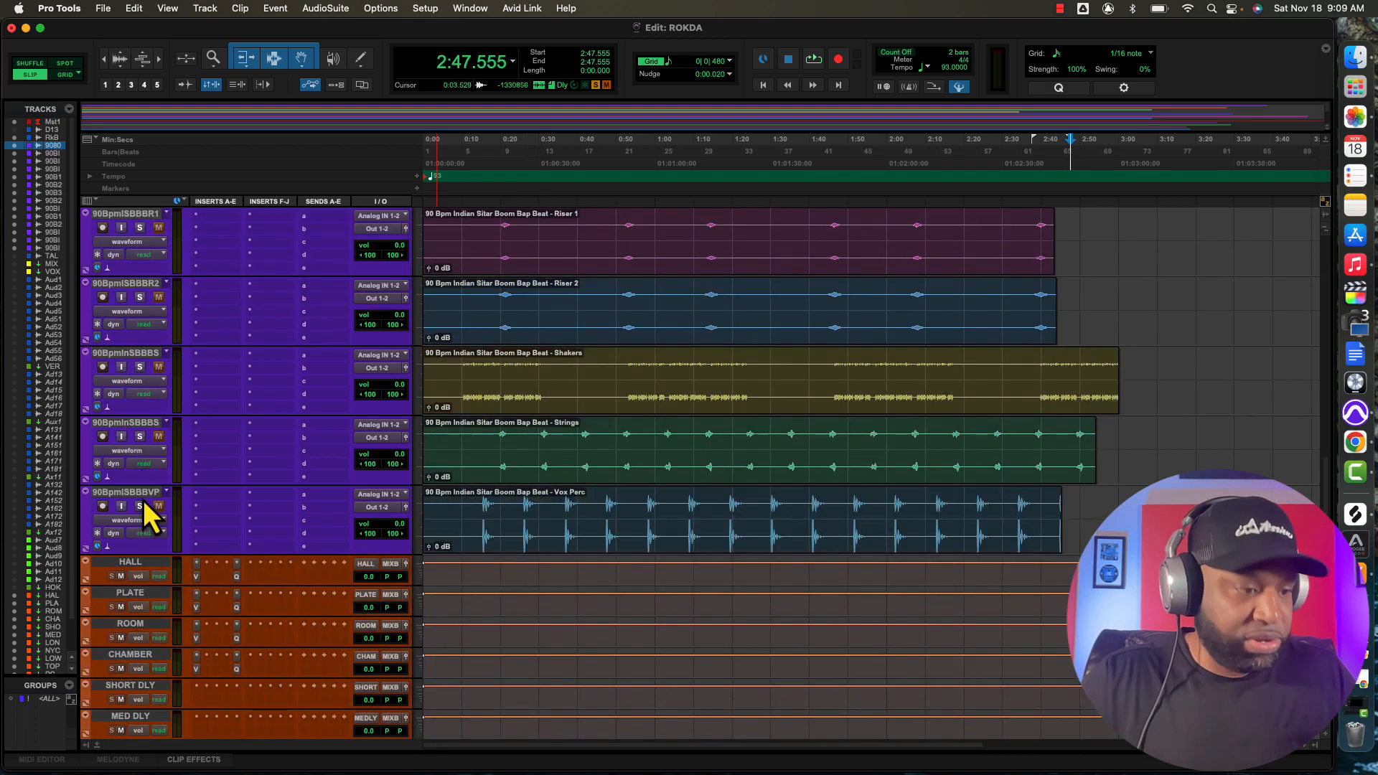
shift+click(135, 496)
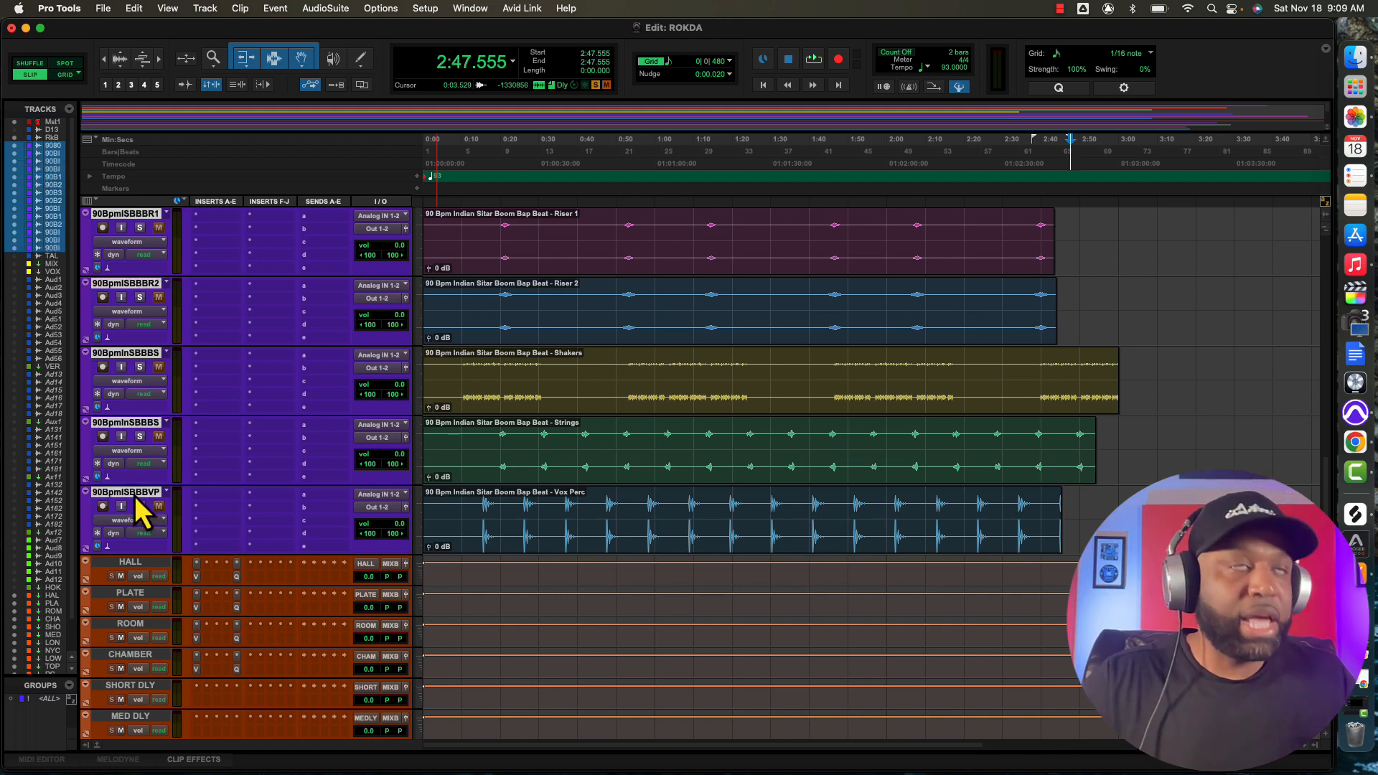
click(97, 547)
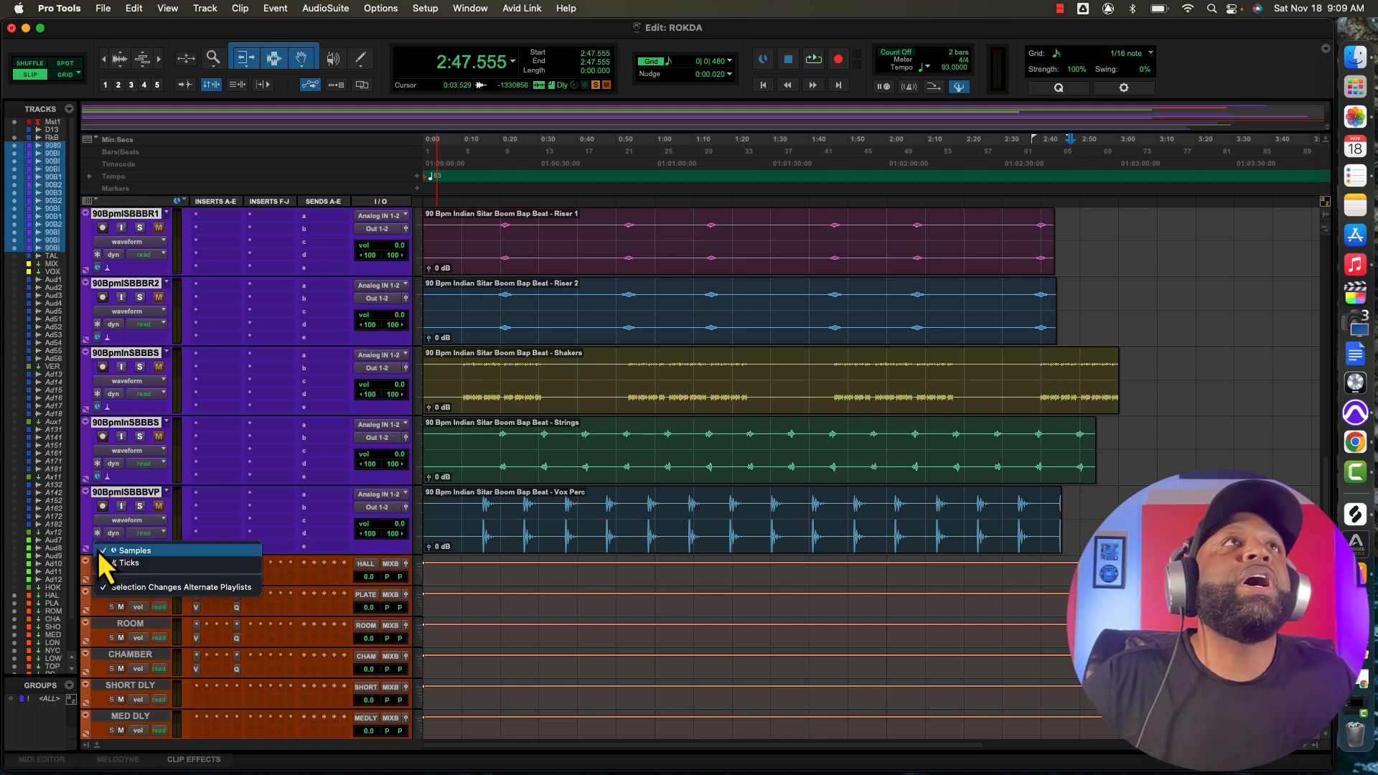
click(157, 566)
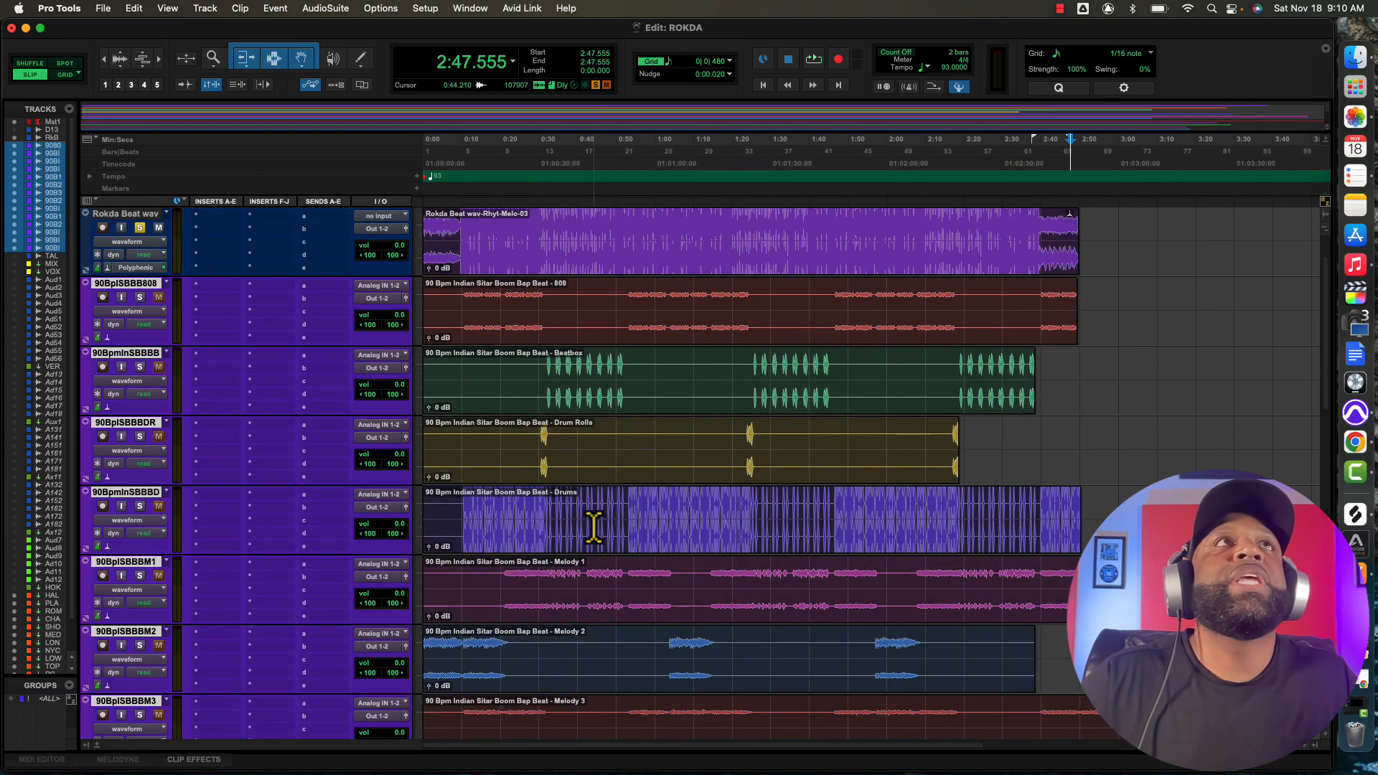
click(465, 304)
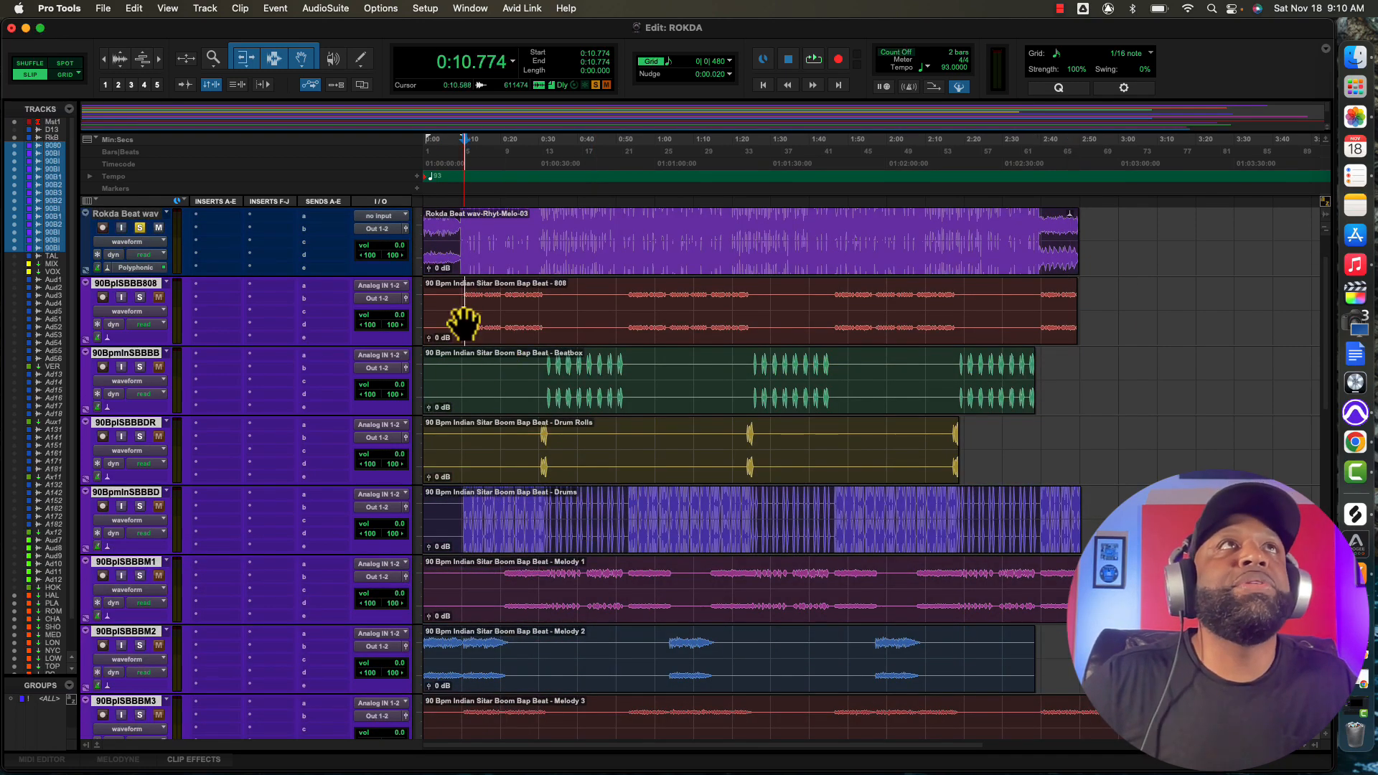
click(109, 339)
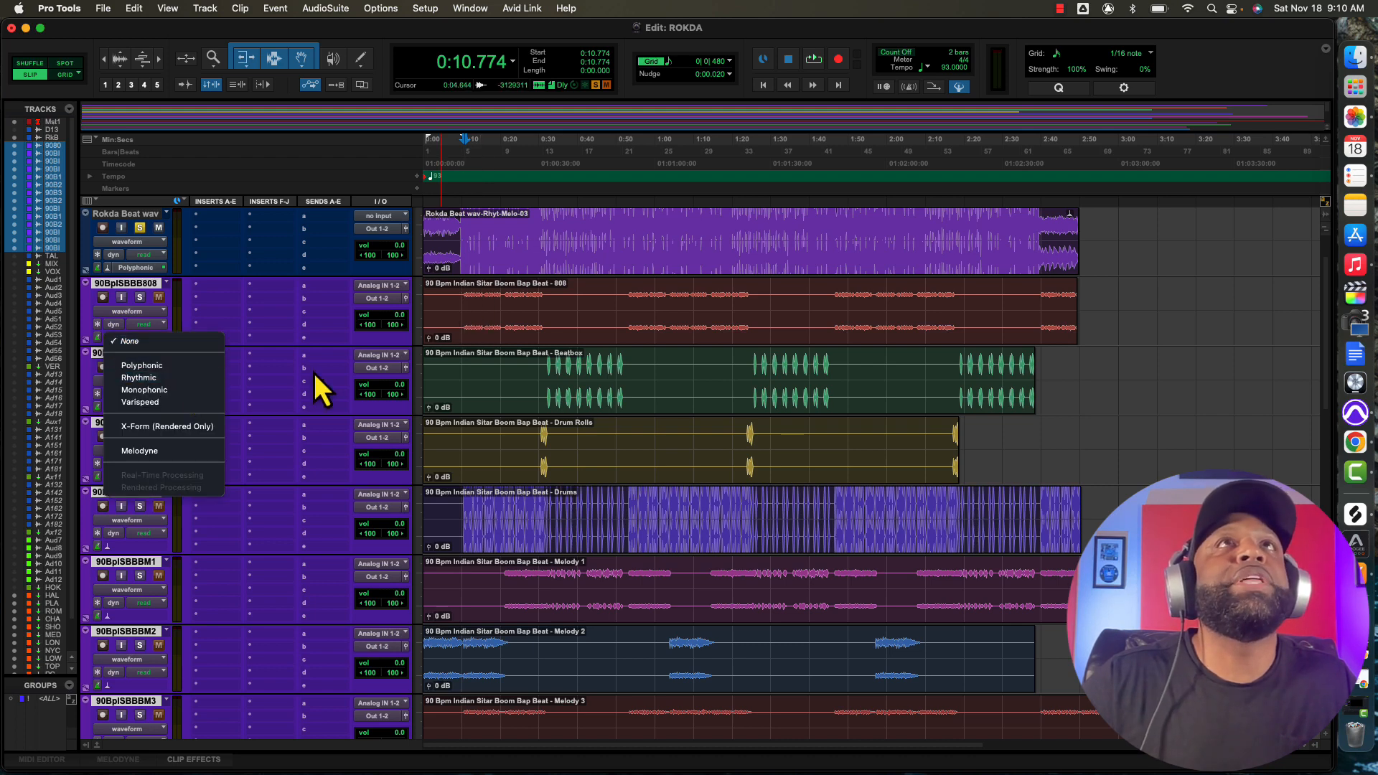
click(541, 364)
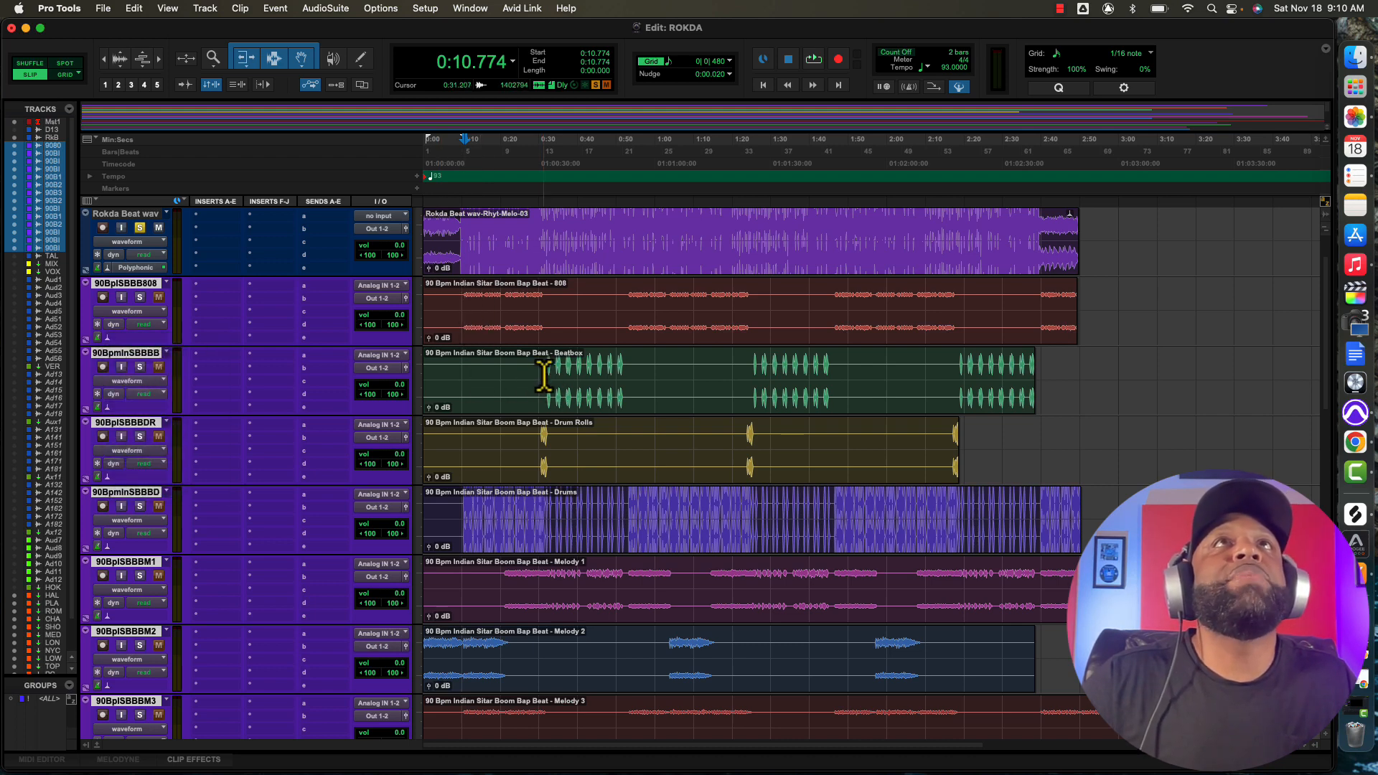
click(107, 407)
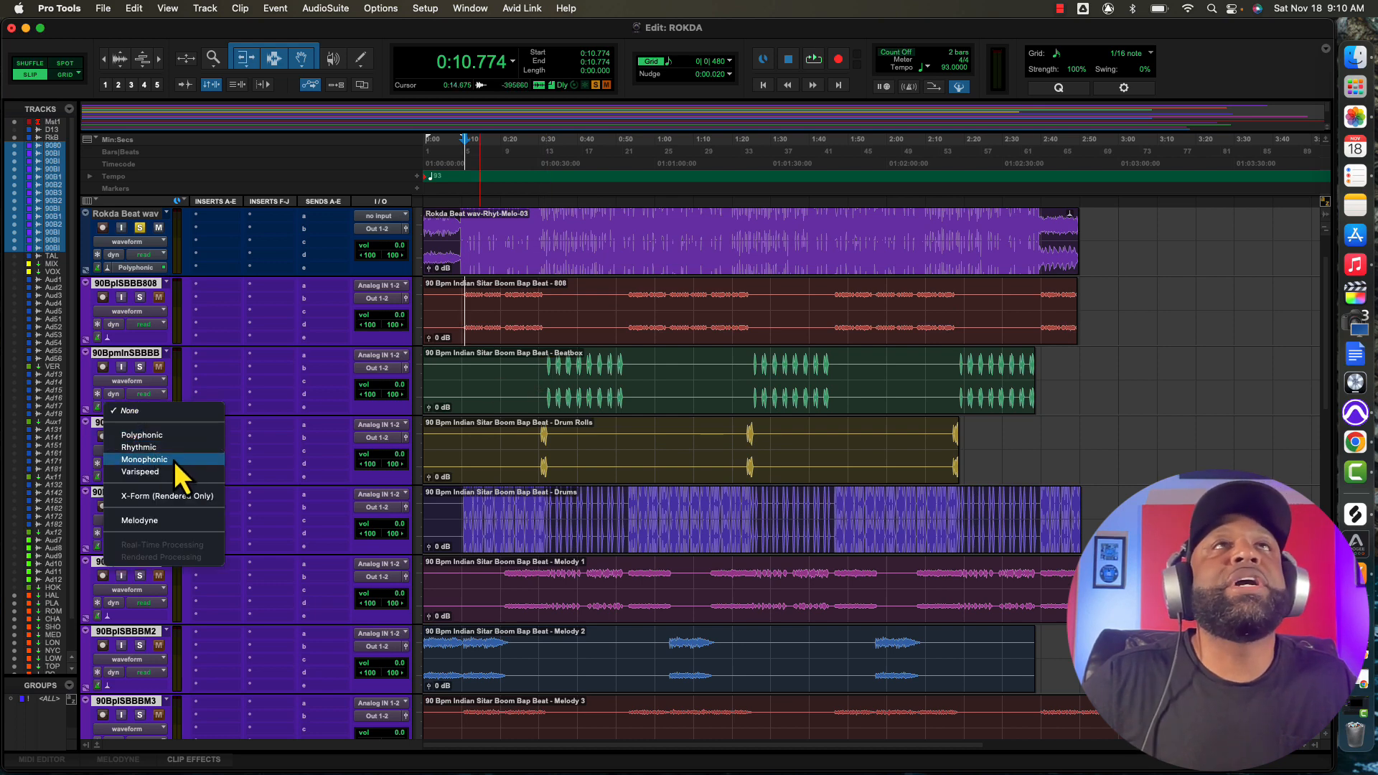
click(544, 374)
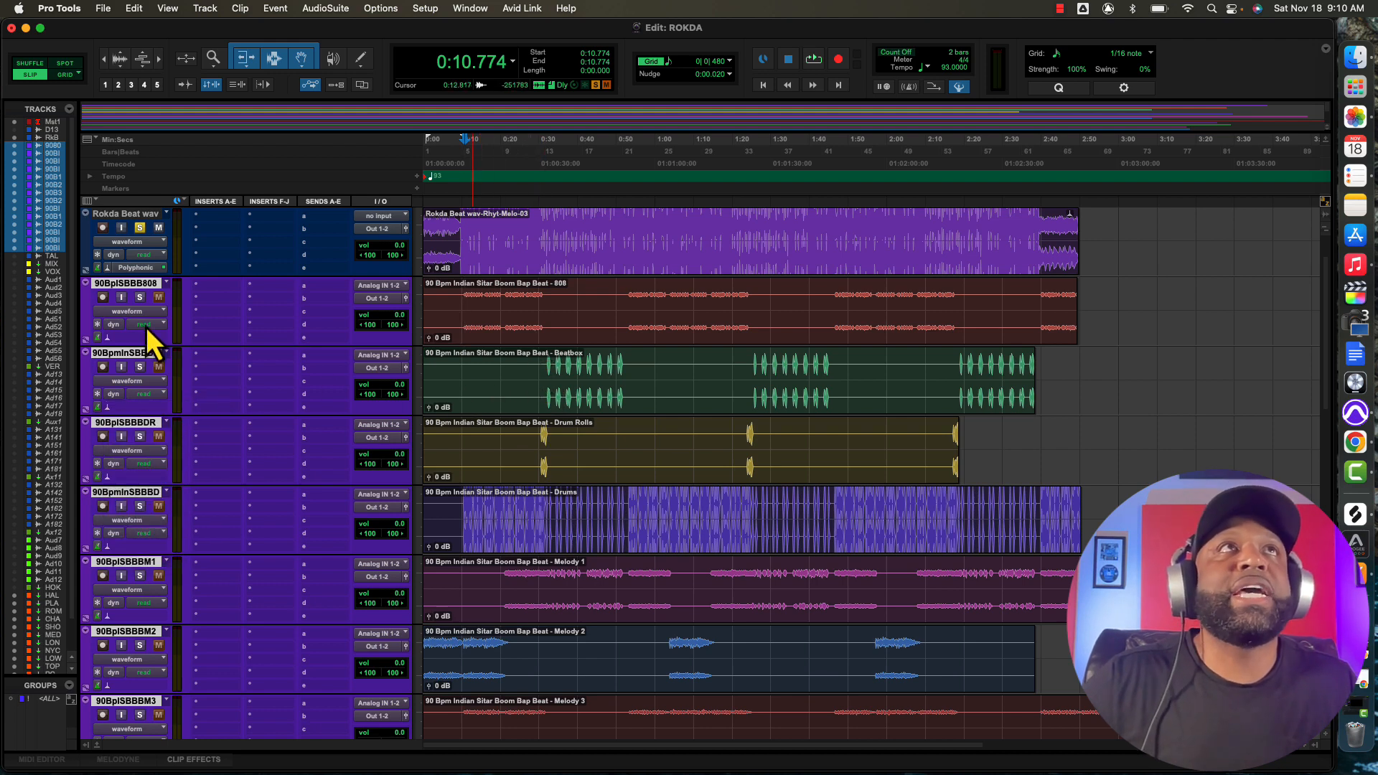
click(109, 339)
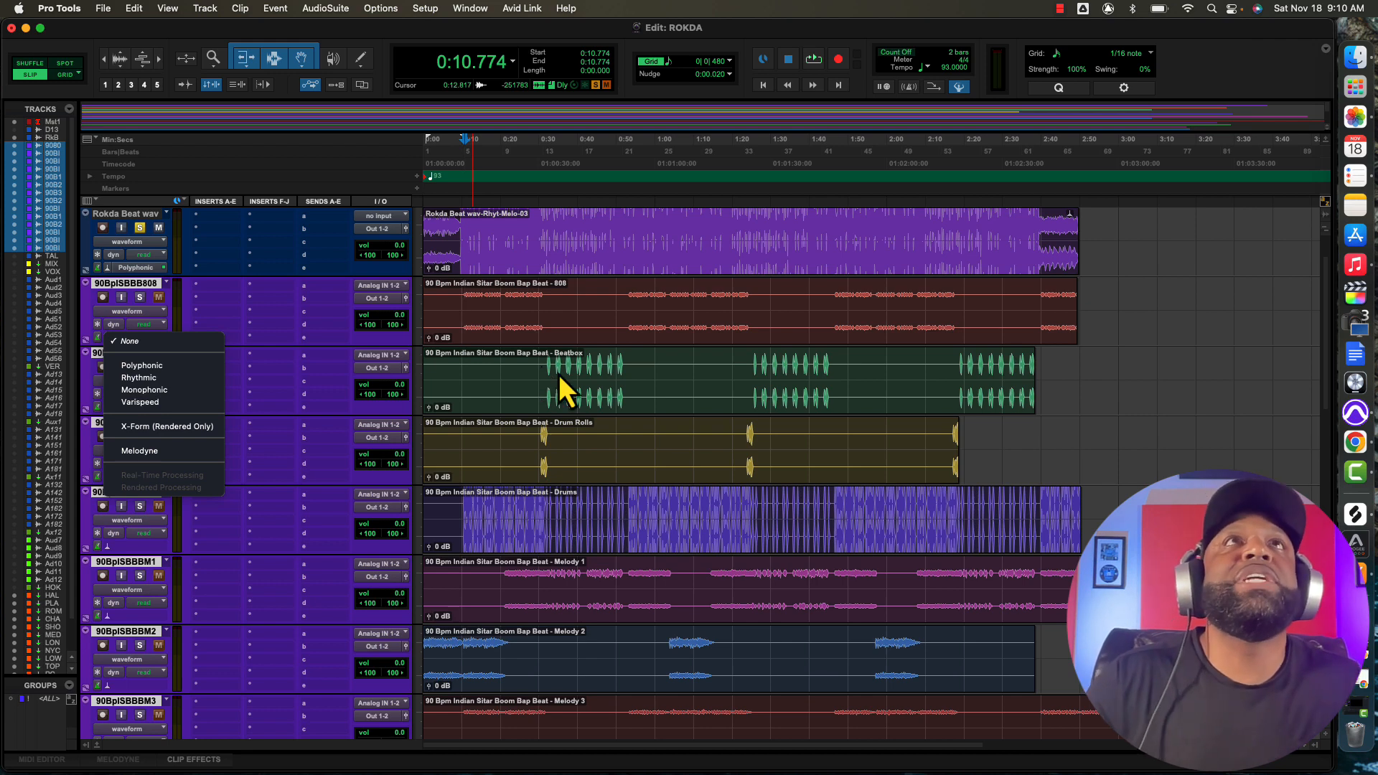
click(125, 341)
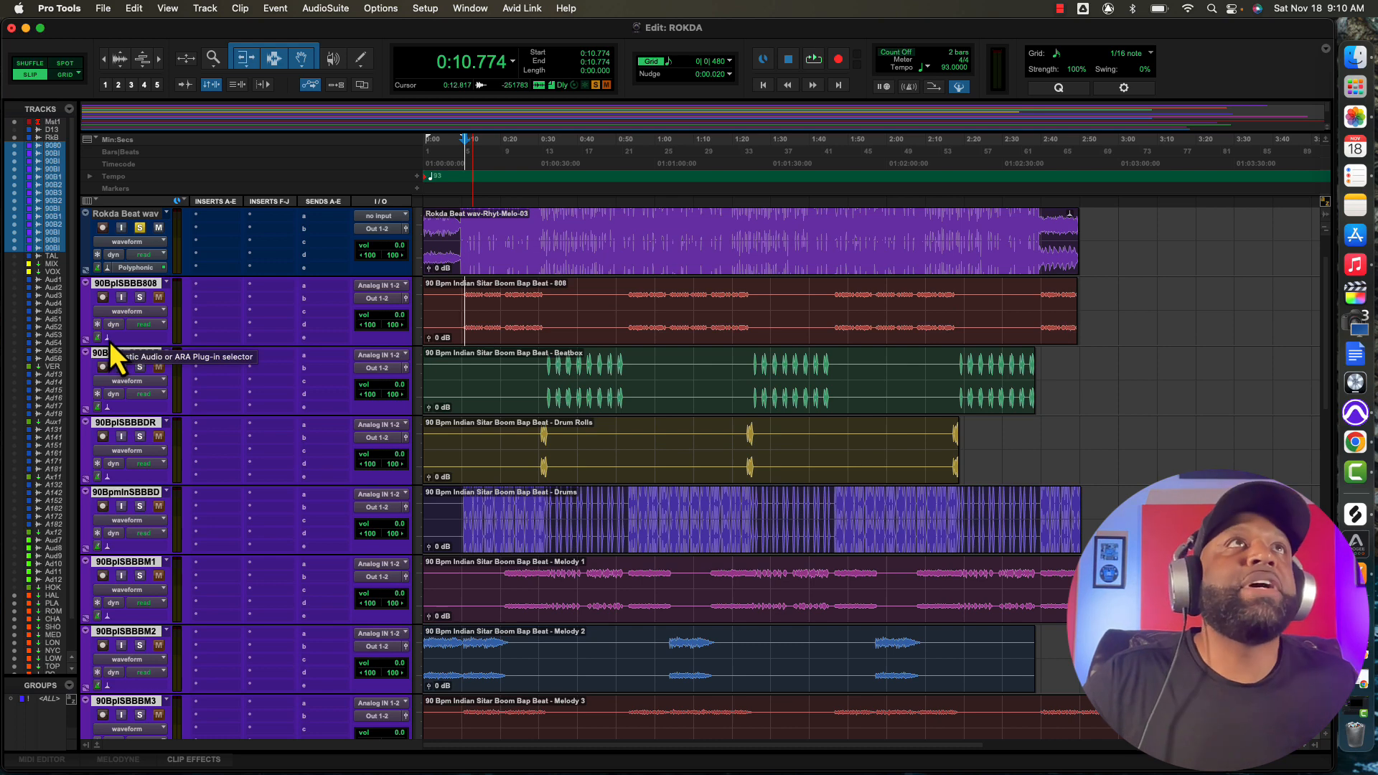
Apply Polyphonic Elastic Audio to all the selected stem tracks and set the session tempo to 90 BPM.
click(109, 341)
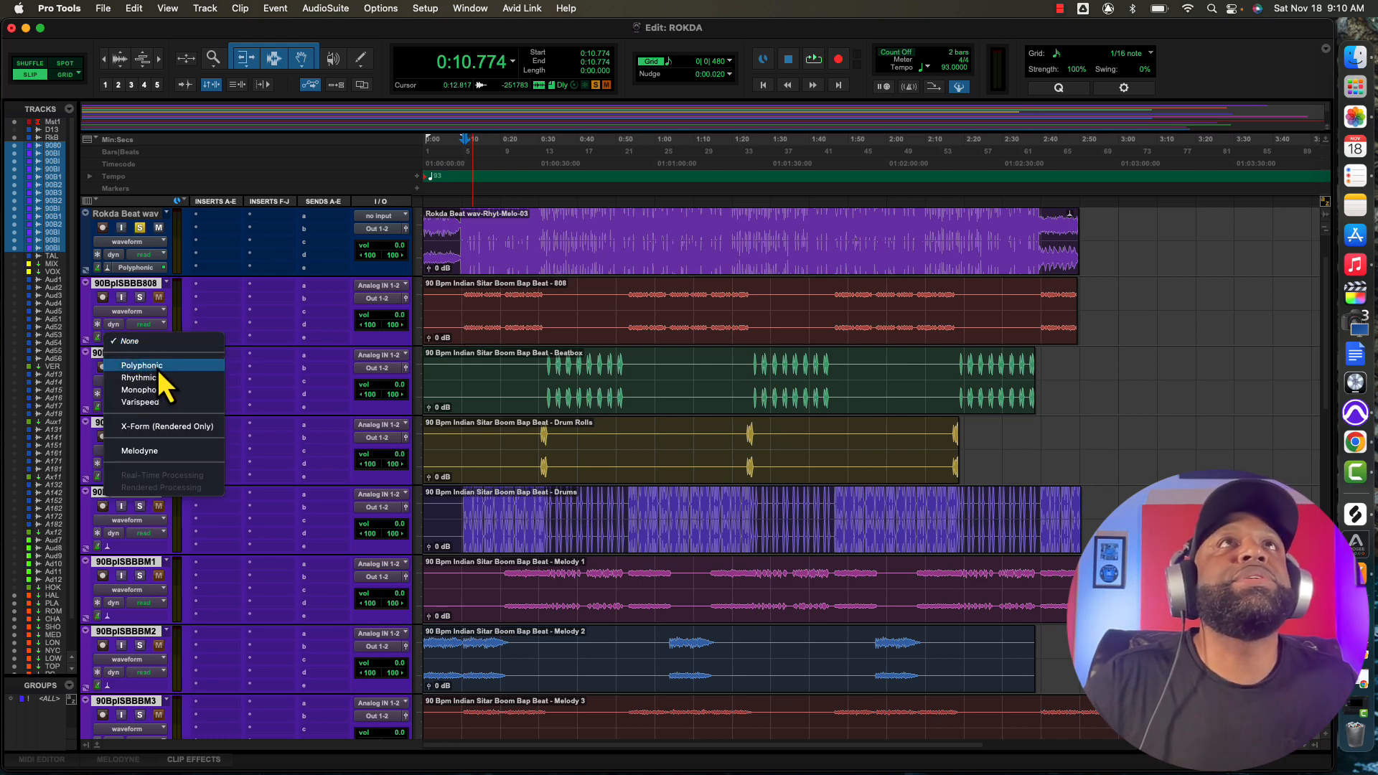
click(142, 366)
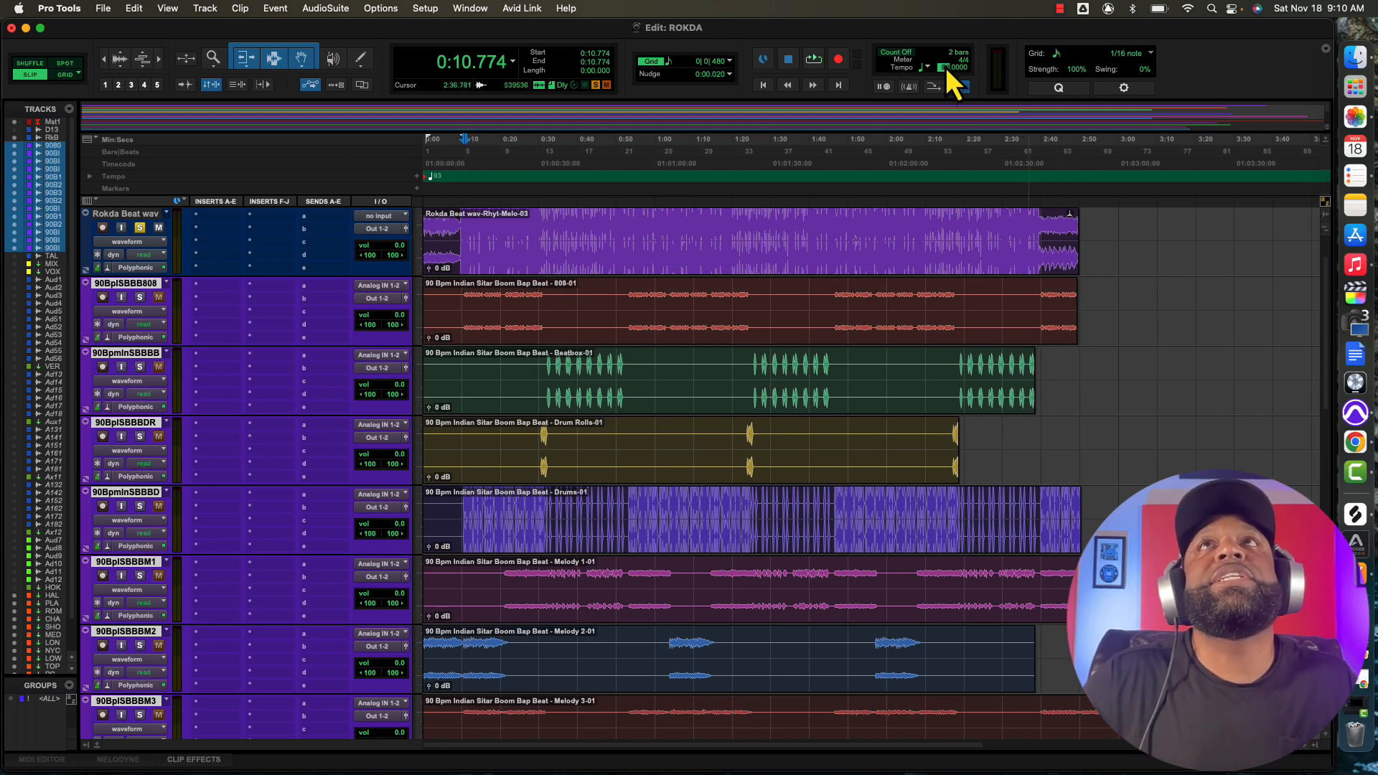
drag(946, 67, 945, 73)
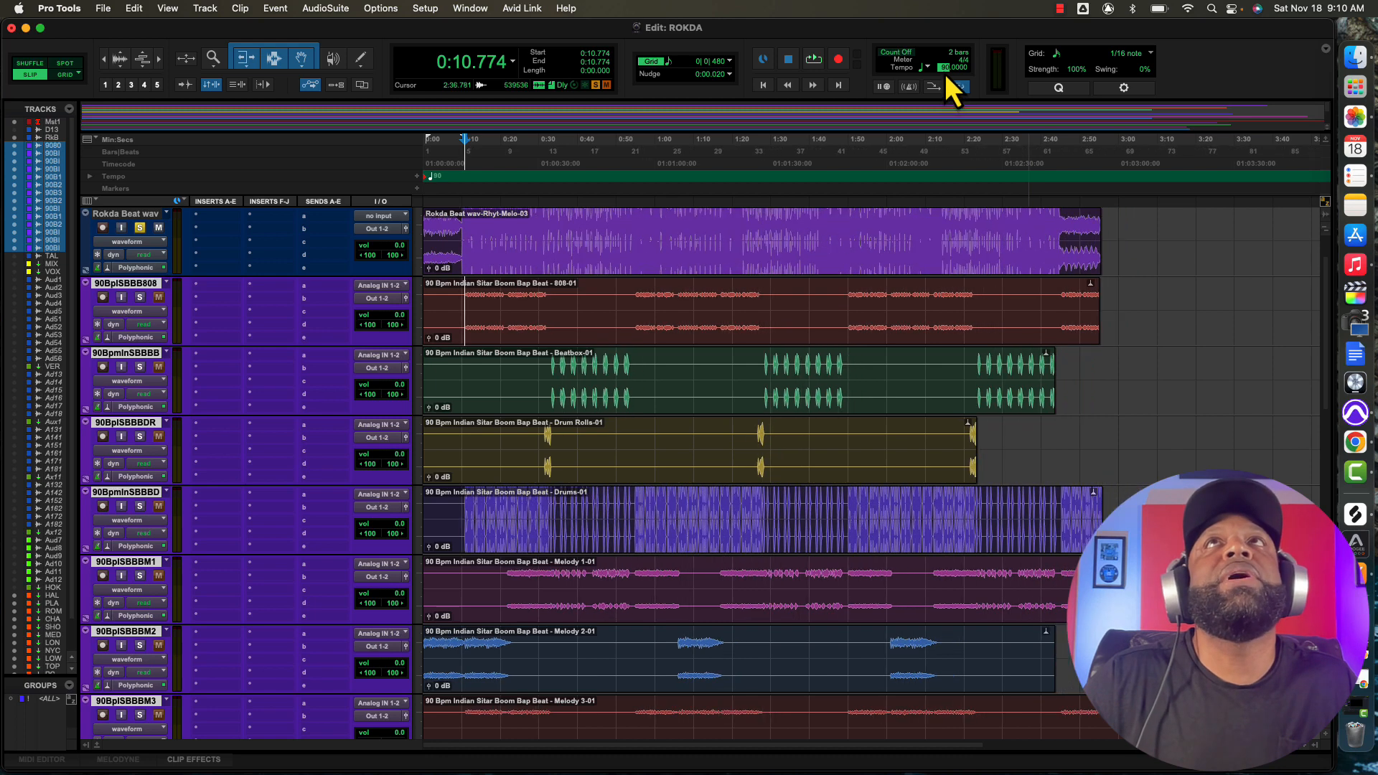
scroll(729, 350, up, 2)
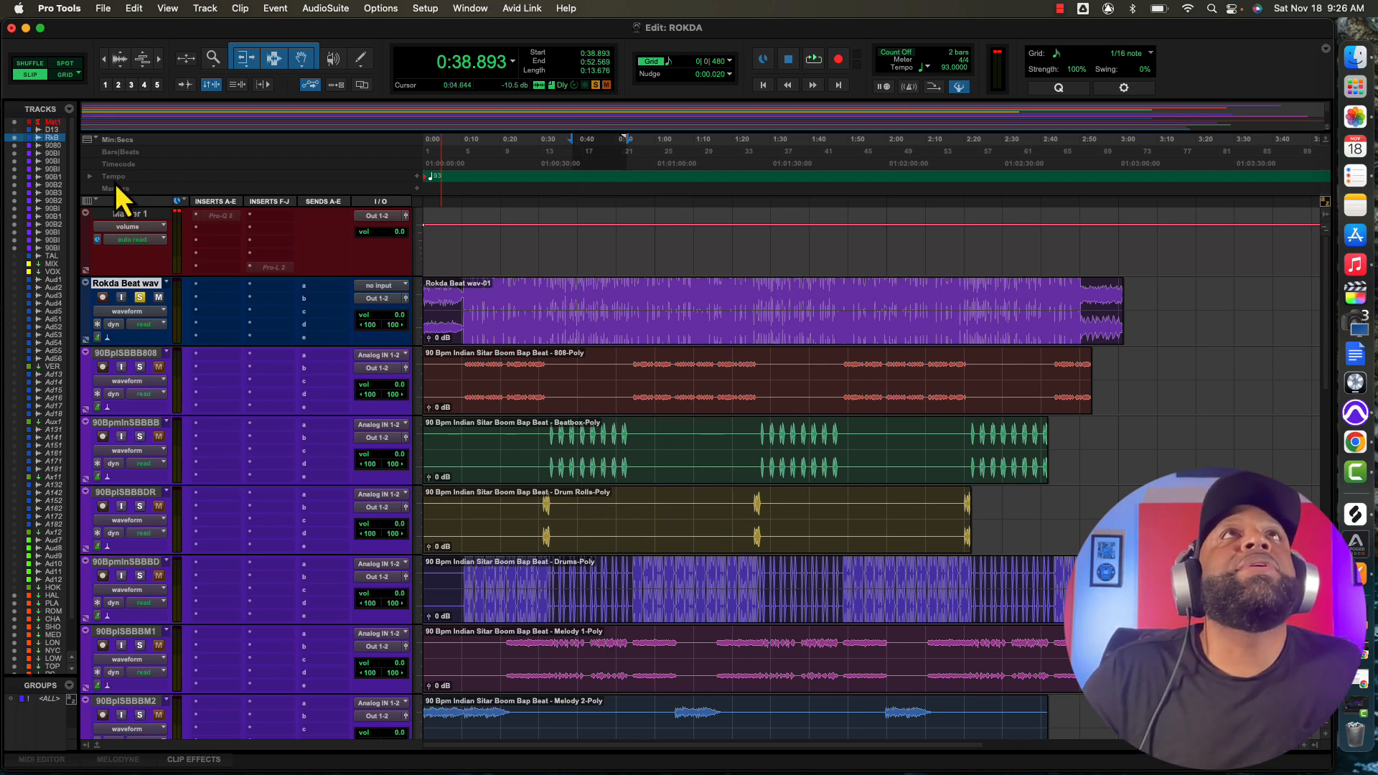
Expand the tempo editor and select its range from about 0:23.8 to 0:38.3.
drag(515, 302, 565, 296)
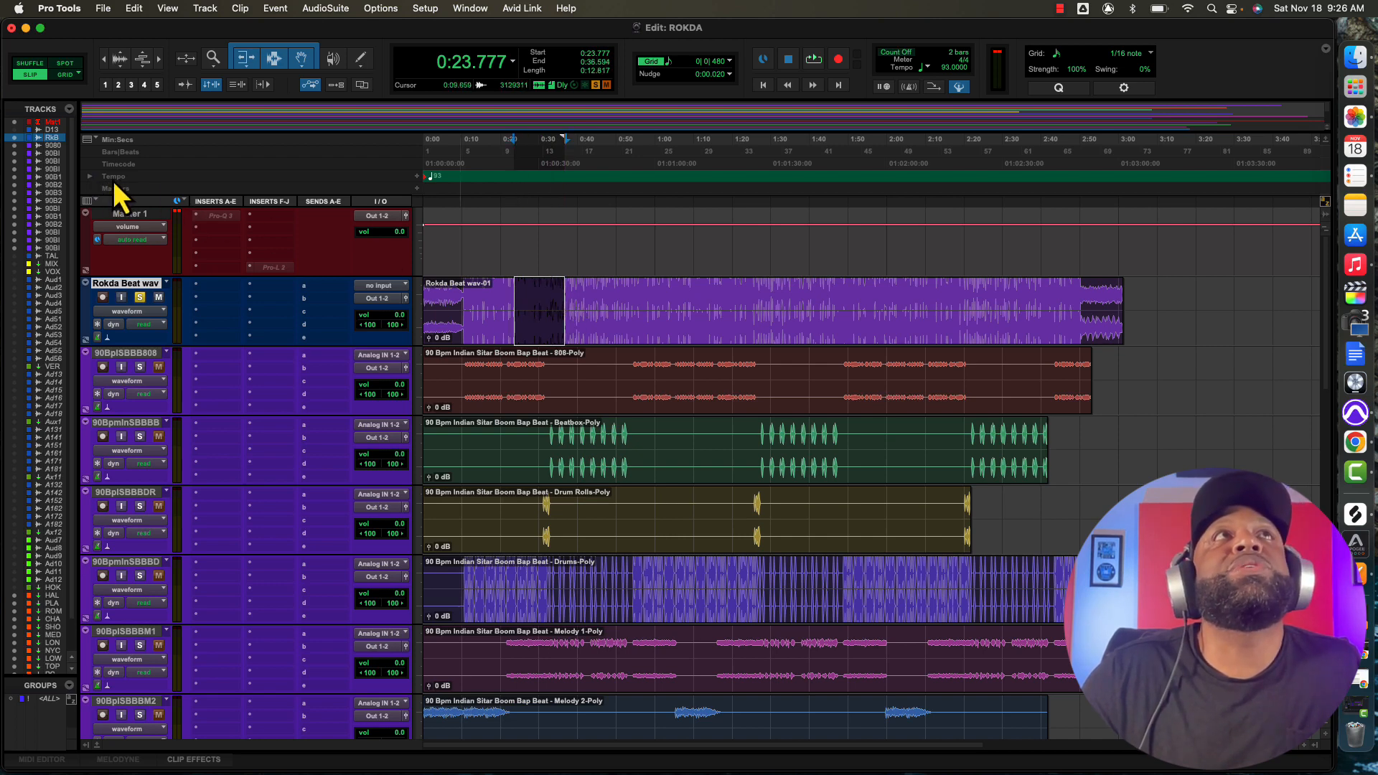
click(89, 176)
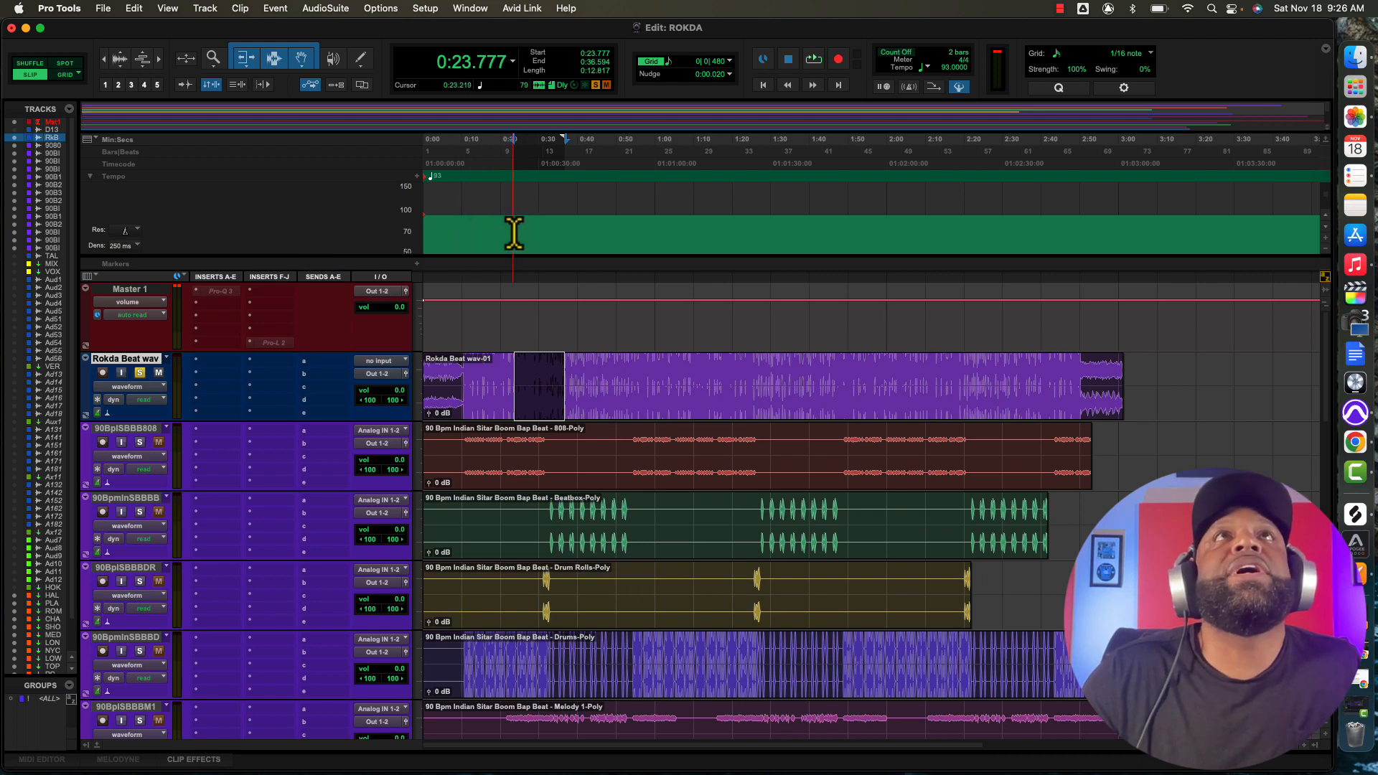
drag(514, 234, 566, 233)
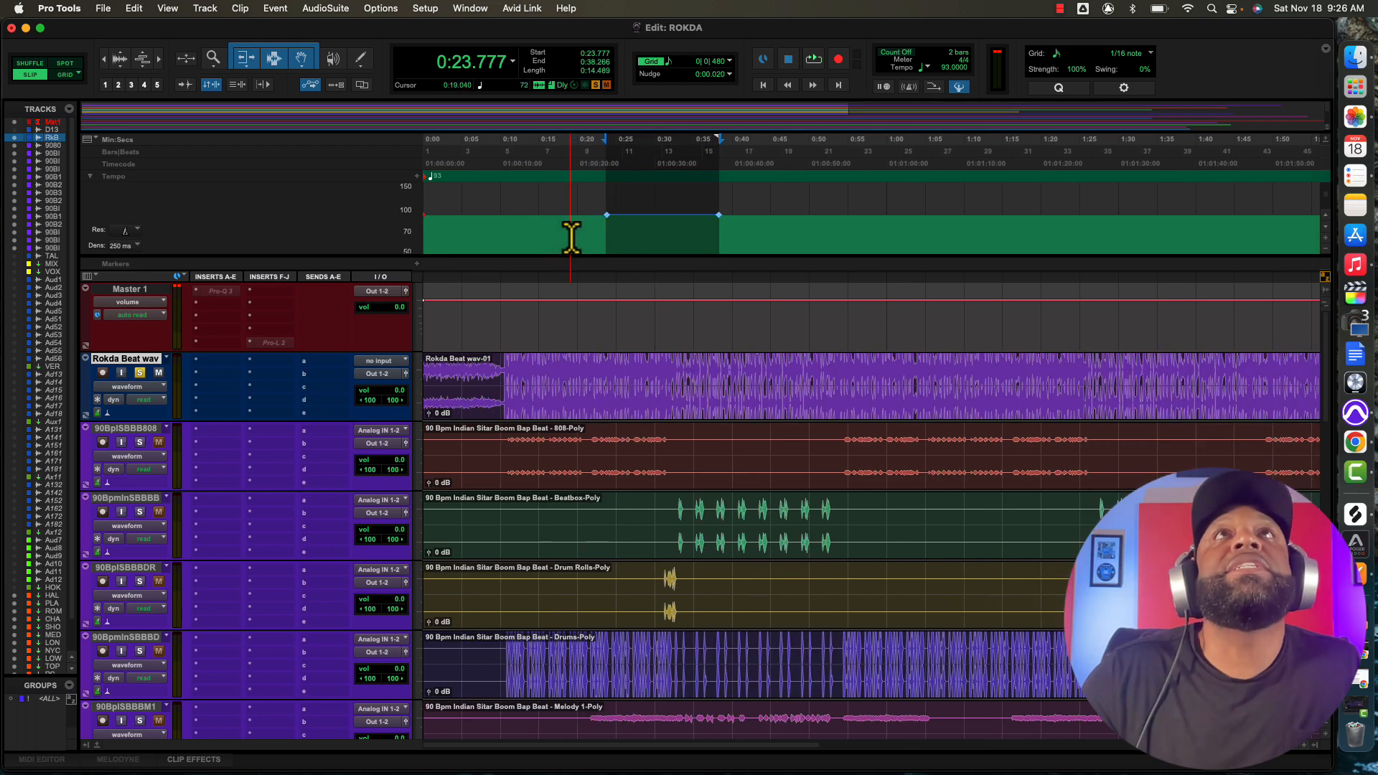
Raise the tempo of the selected range in the tempo editor to about 108.76 BPM.
key(super+bracketright)
key(super+bracketright)
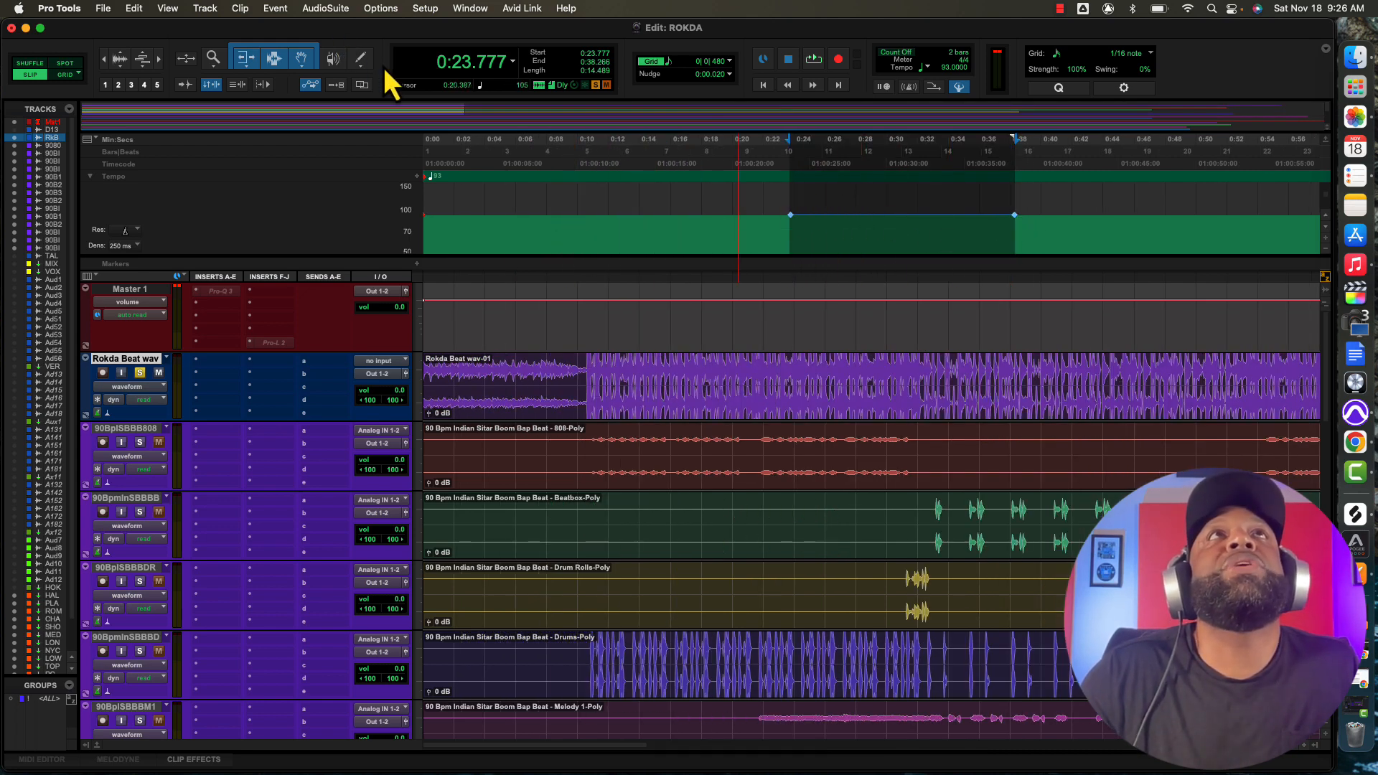
click(360, 59)
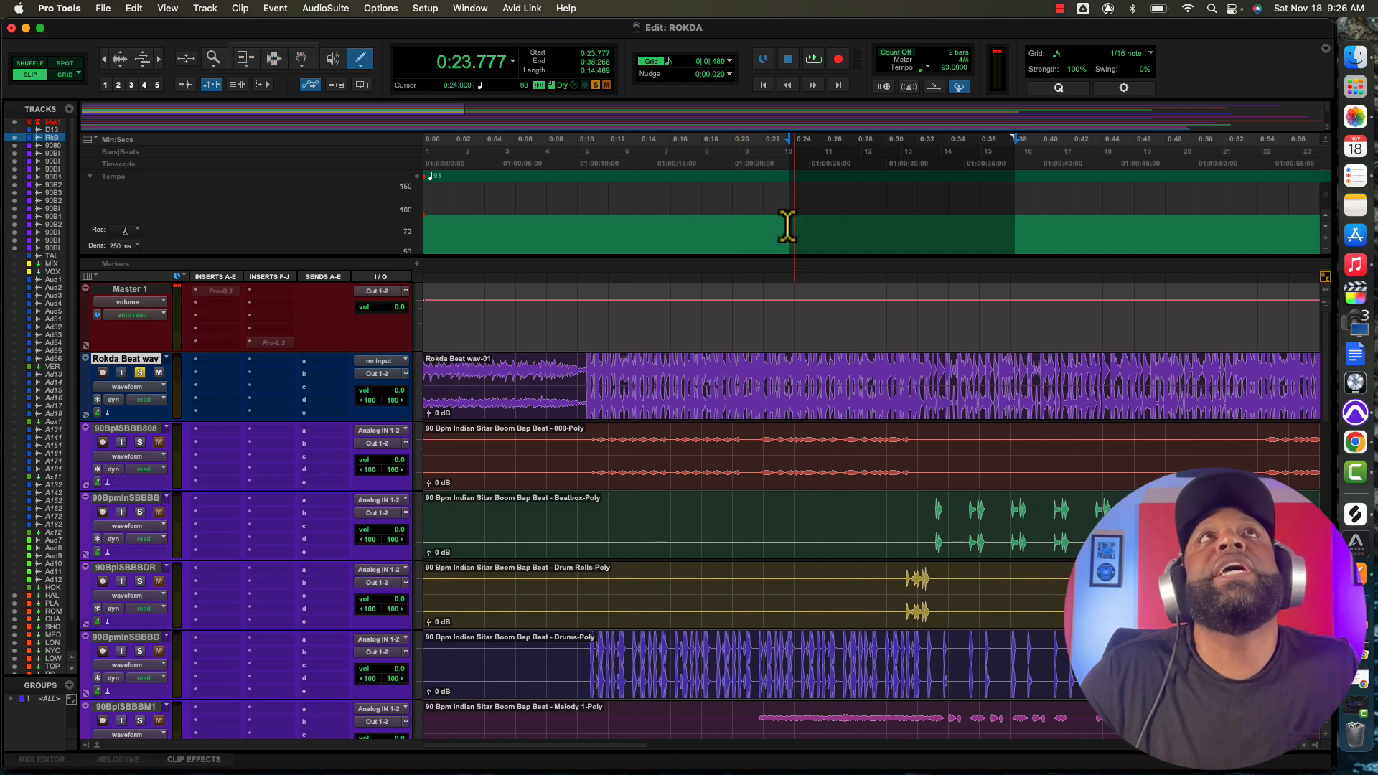
click(274, 46)
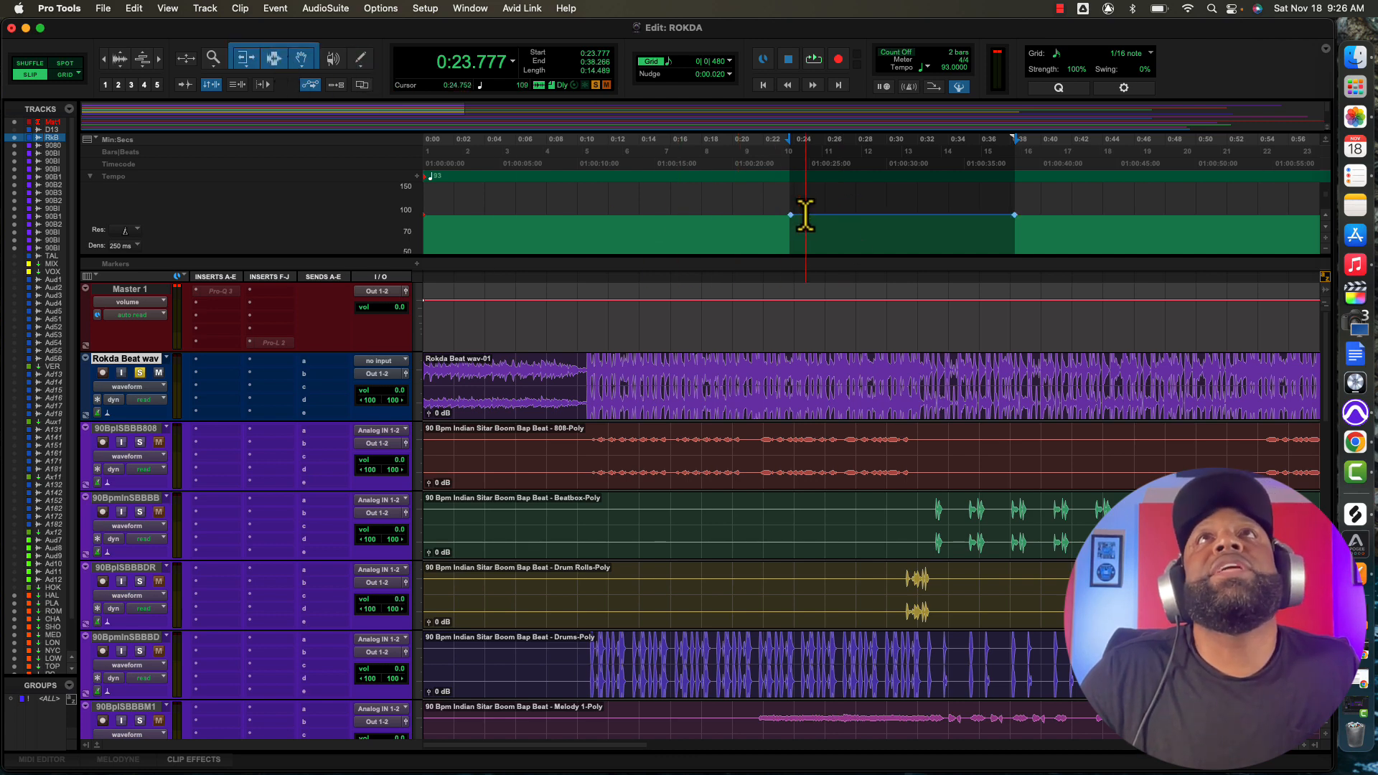
mouse_move(789, 220)
mouse_down()
mouse_move(786, 231)
mouse_move(787, 211)
mouse_up()
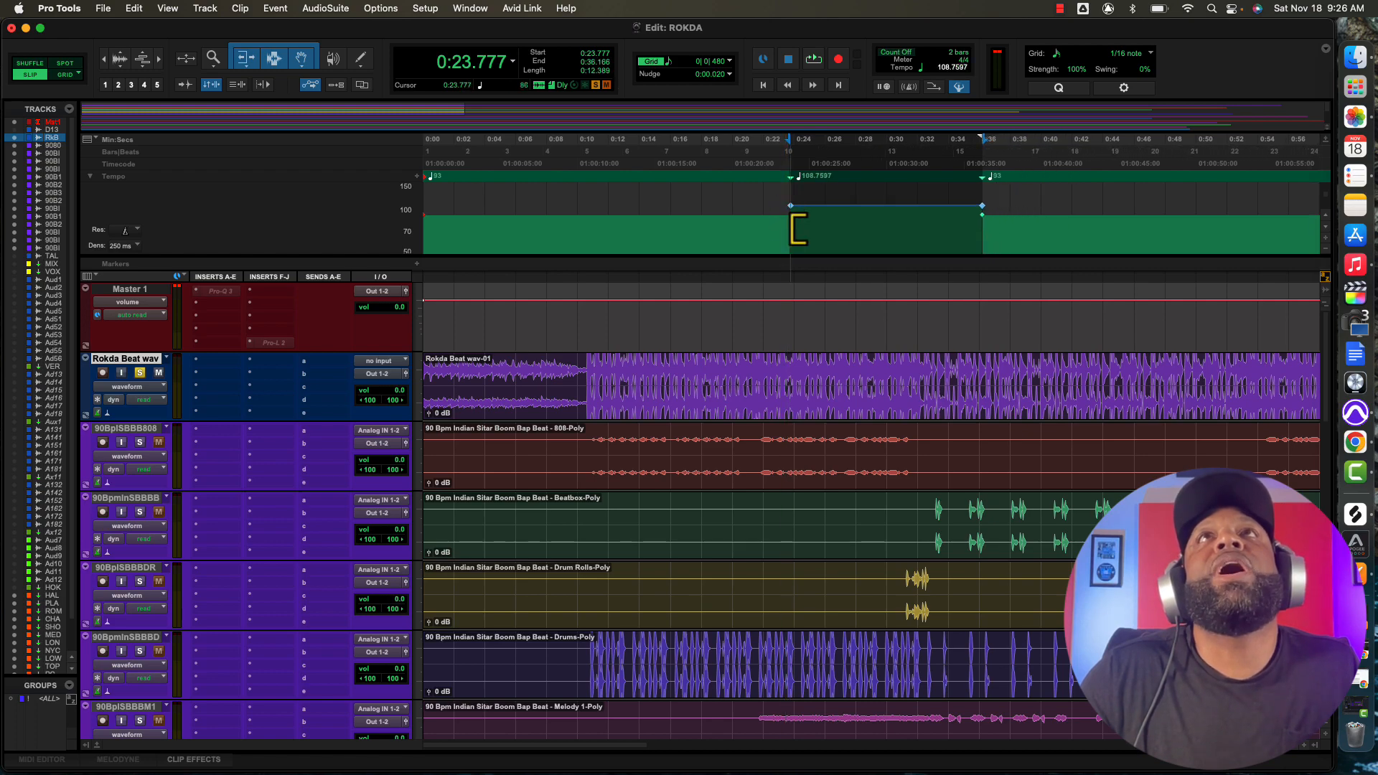